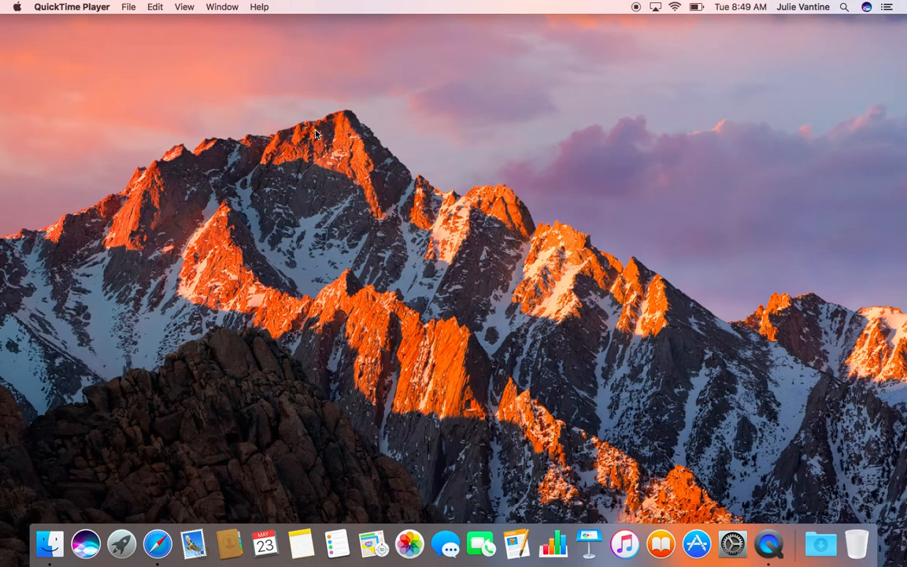
Search Google from Safari for 'konica minolta drivers'.
left_click(157, 555)
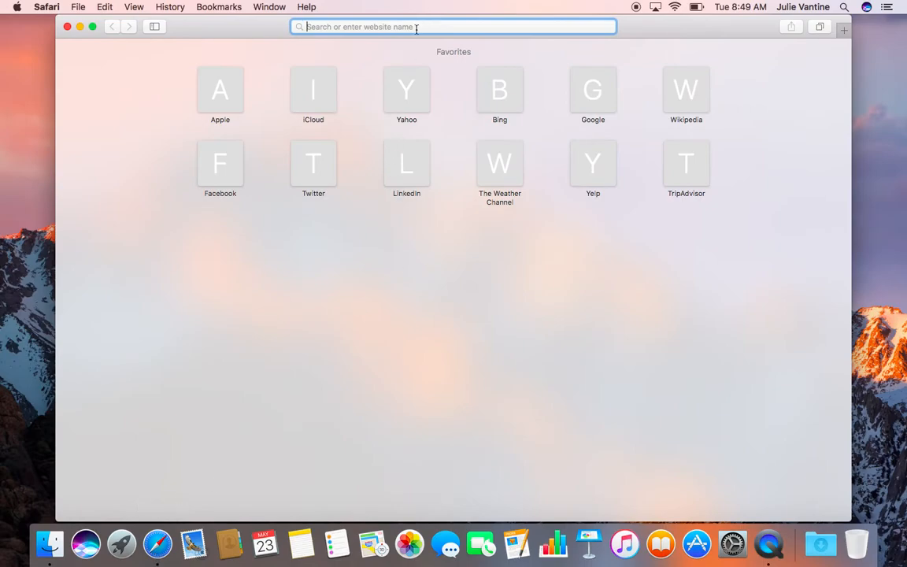
type("kon")
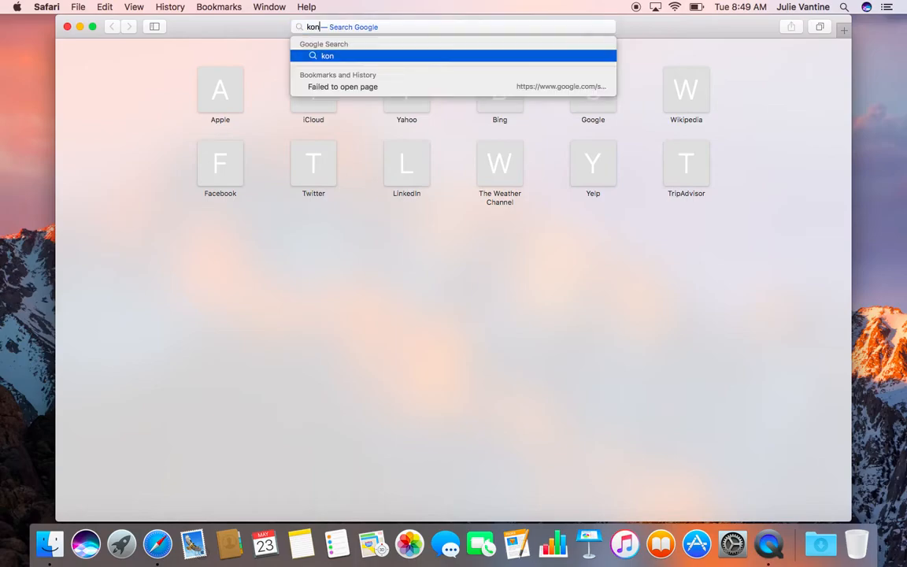
type("ica minolta drivers")
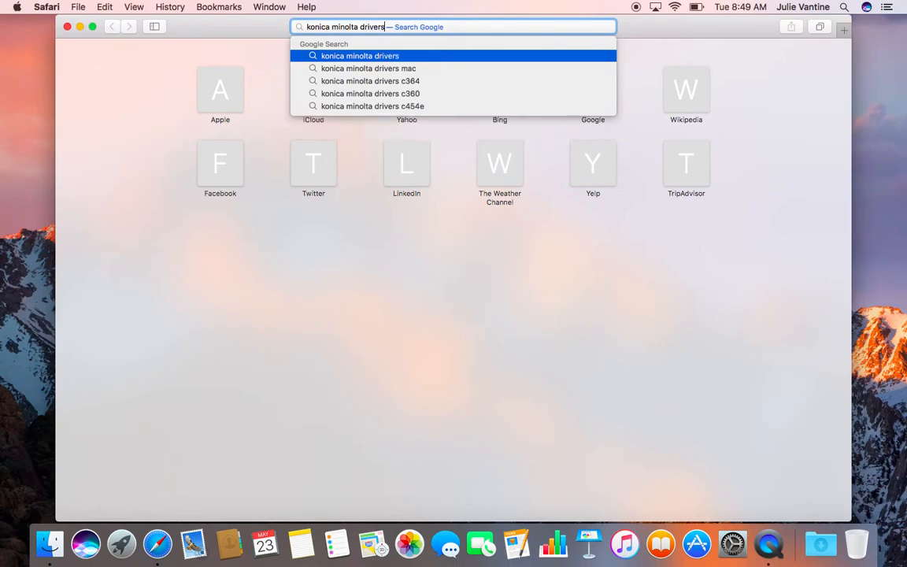
key("Return")
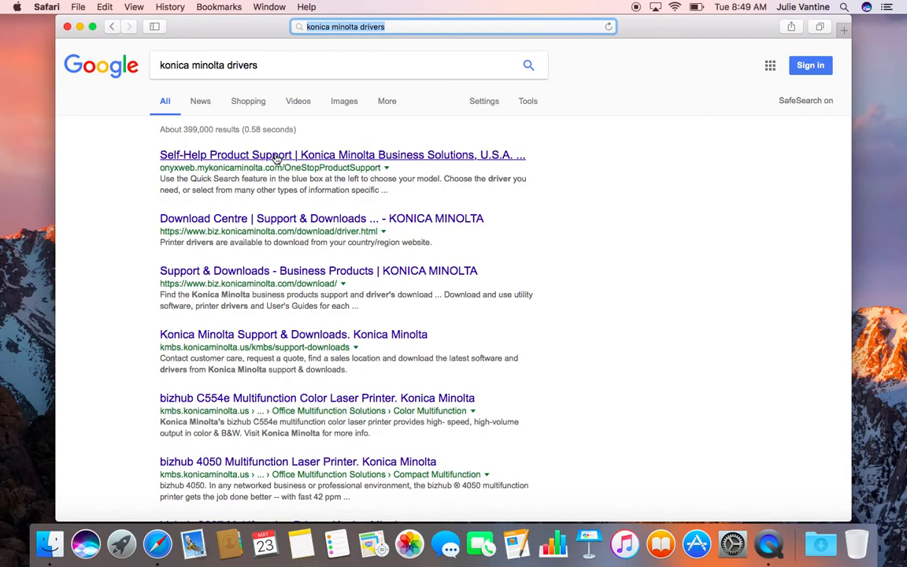
On Konica Minolta support, pick Color Multifunction Printers > bizhub C654e and show its Drivers.
left_click(275, 158)
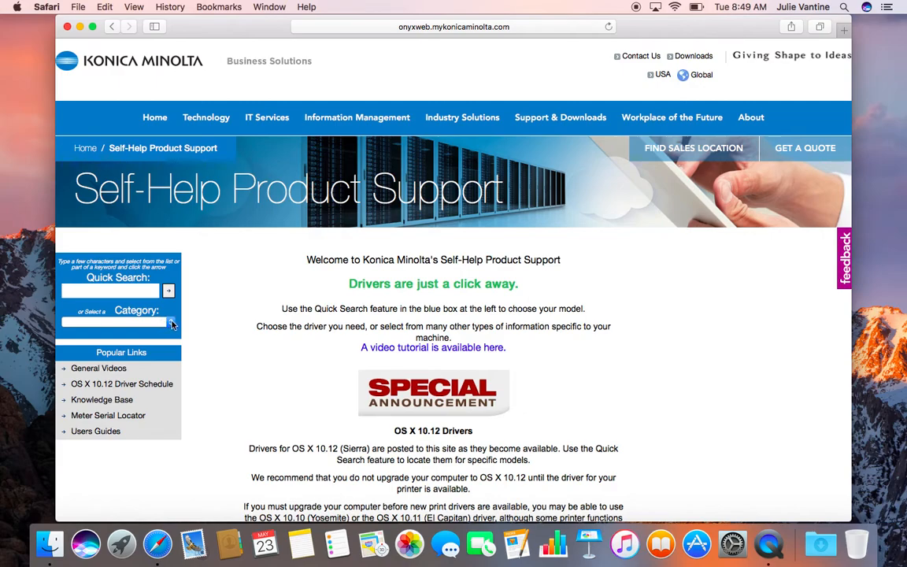
left_click(170, 321)
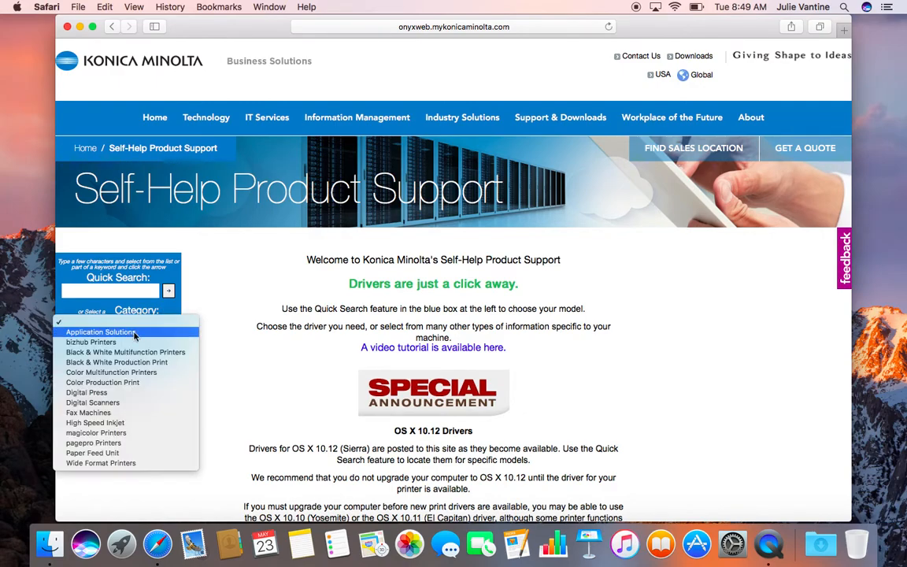
left_click(105, 373)
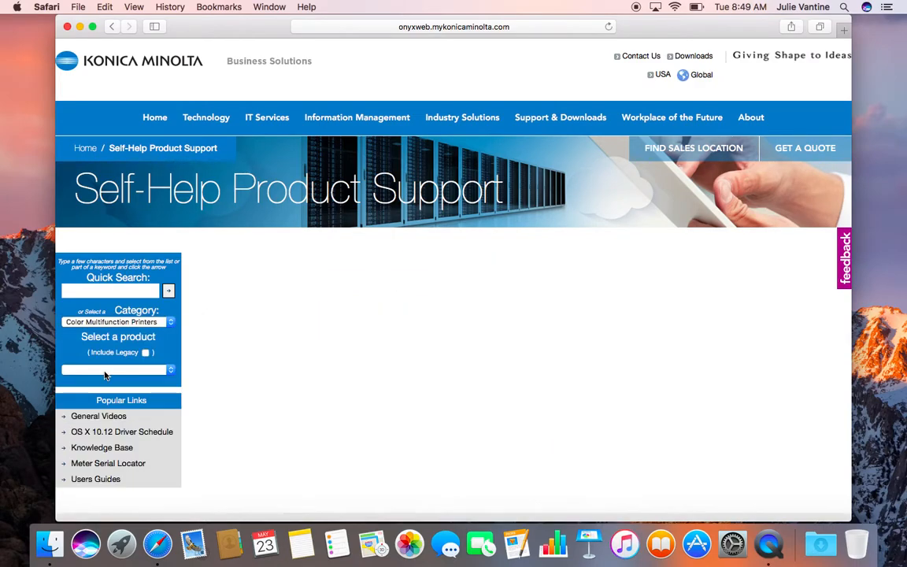
left_click(170, 370)
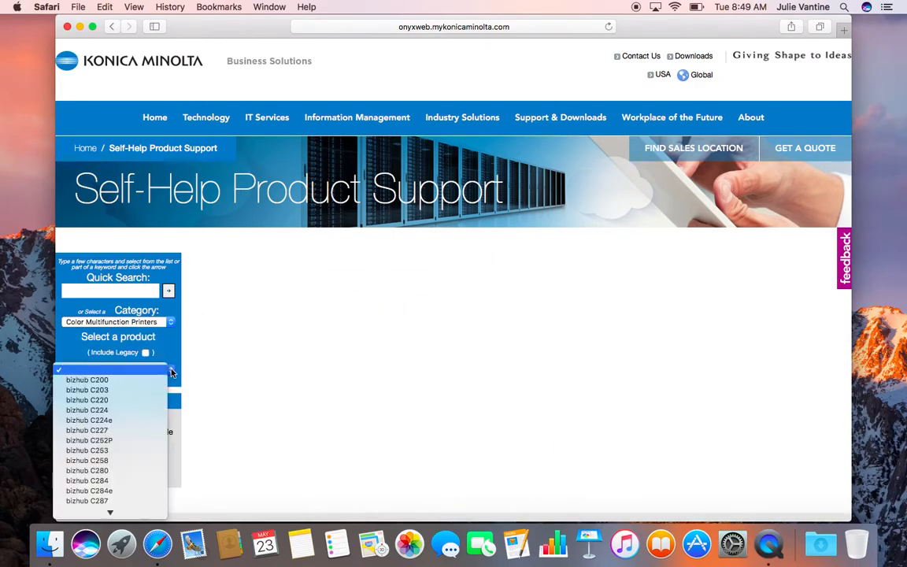
scroll(110, 450, "down", 10)
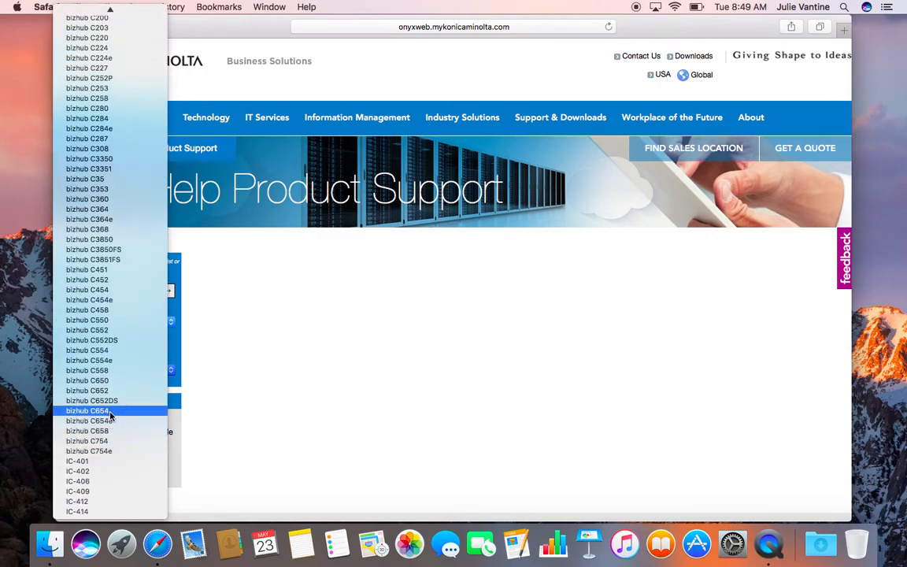
left_click(111, 421)
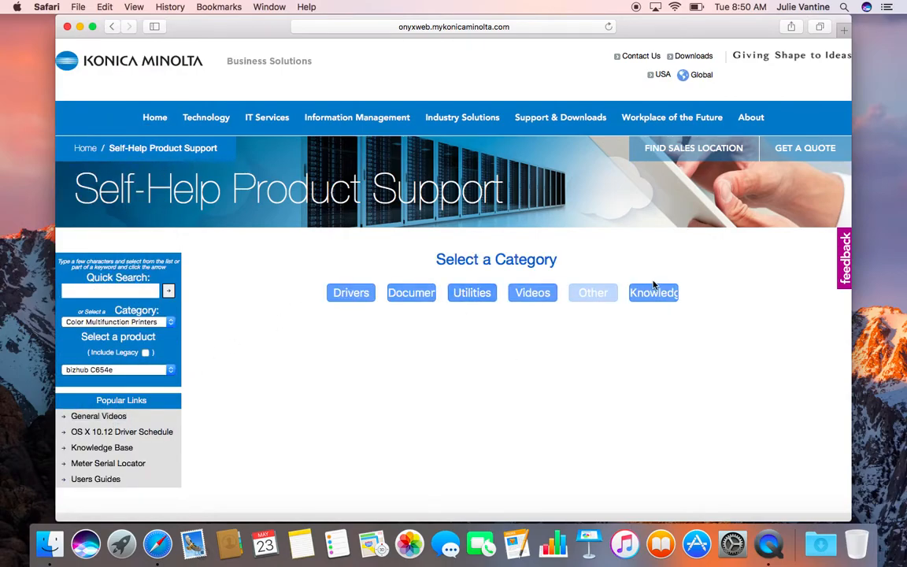
left_click(356, 293)
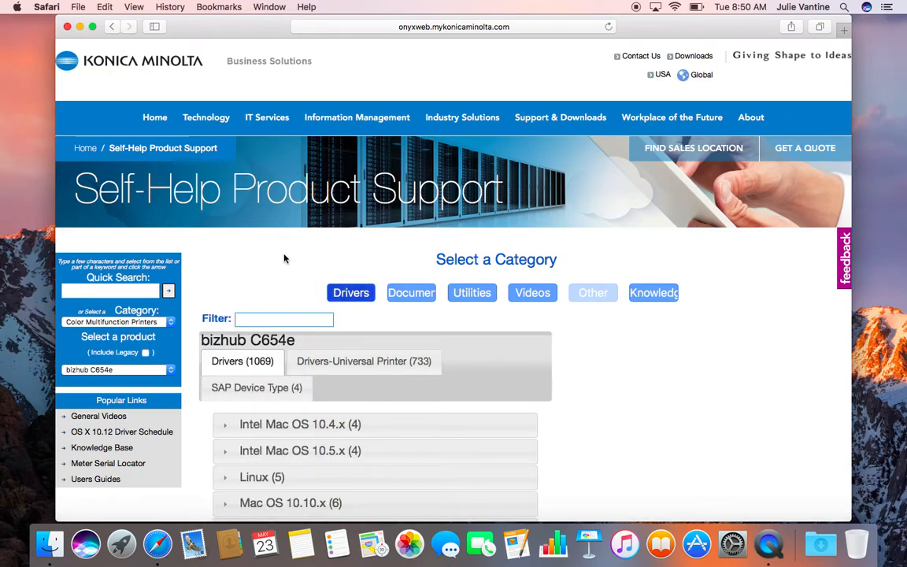
Check this Mac's macOS version in About This Mac.
left_click(16, 8)
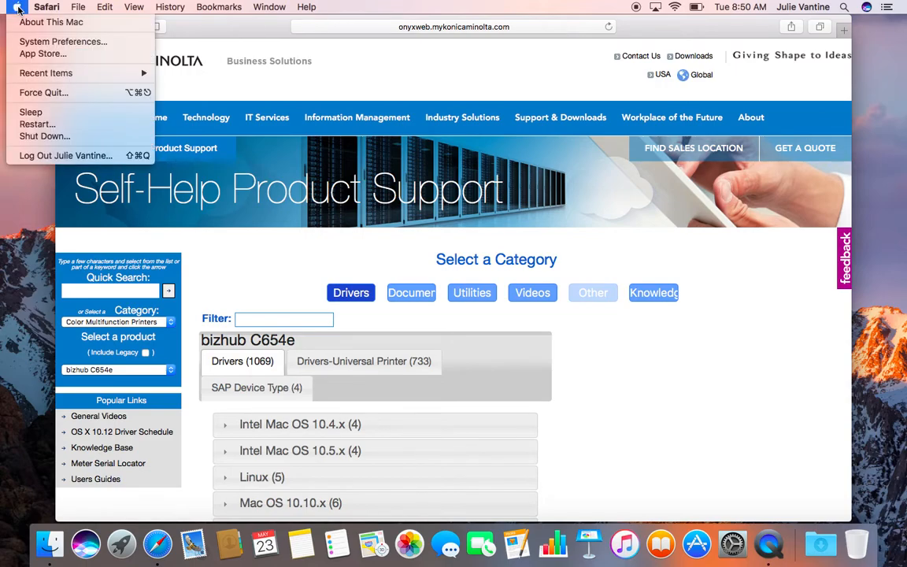
left_click(24, 22)
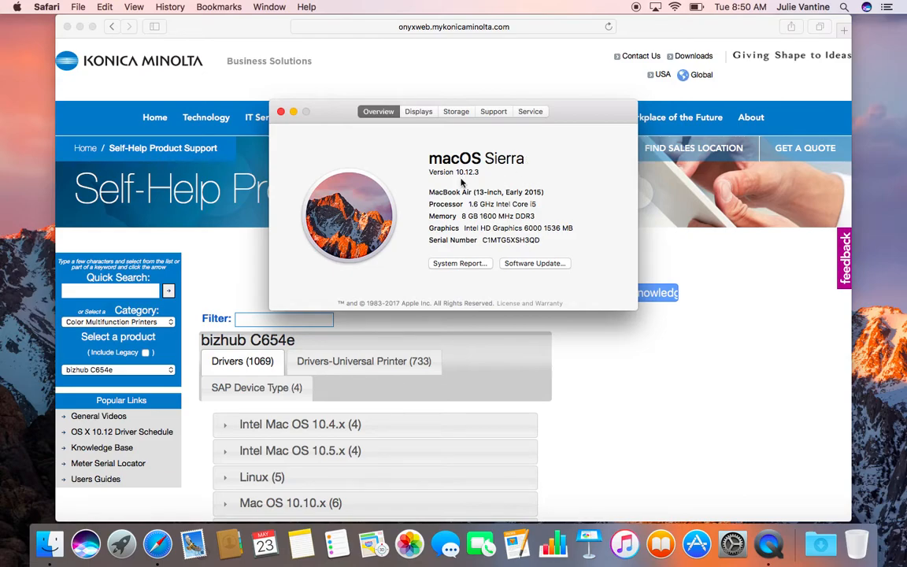
left_click(282, 112)
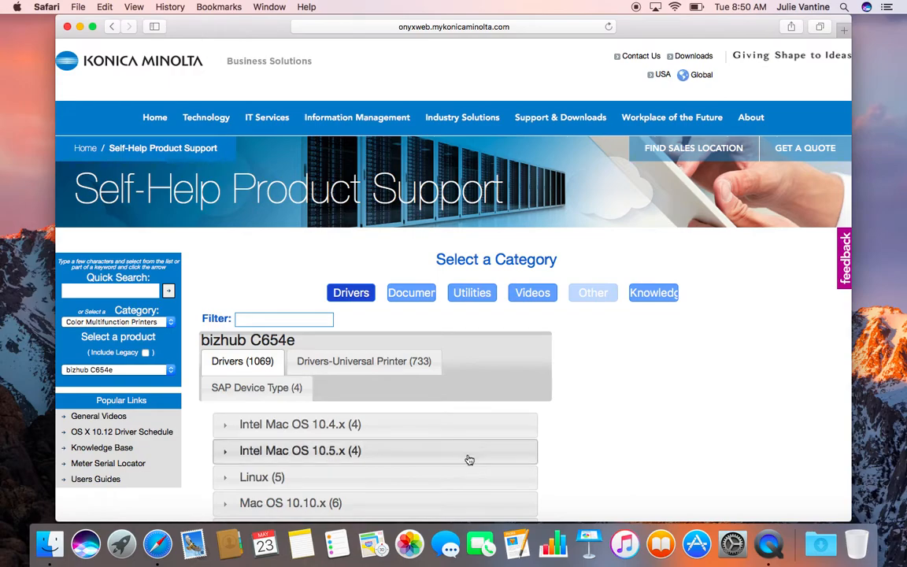
Expand Mac OS 10.12.x and download the C754 Series v5.4.0 Letter.zip driver.
scroll(467, 459, "down", 2)
scroll(467, 458, "down", 3)
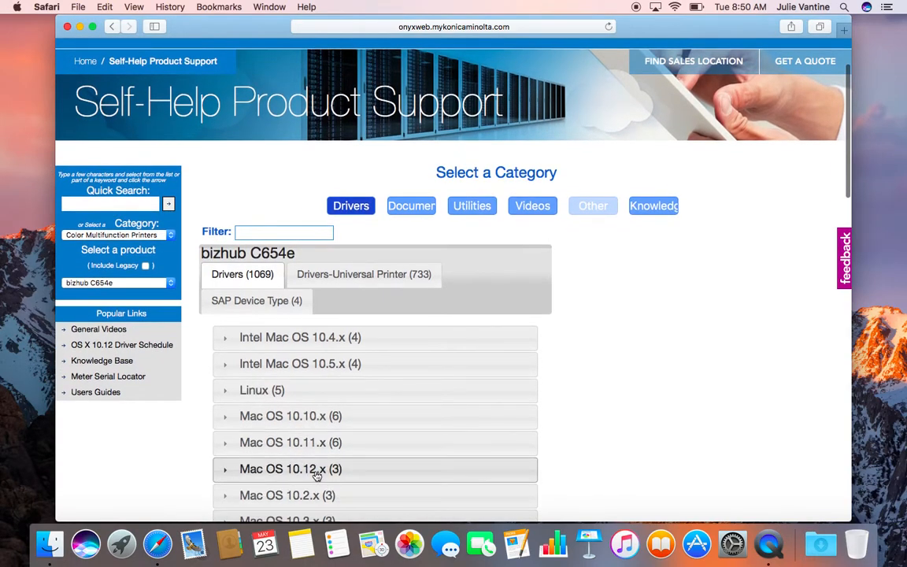
left_click(315, 469)
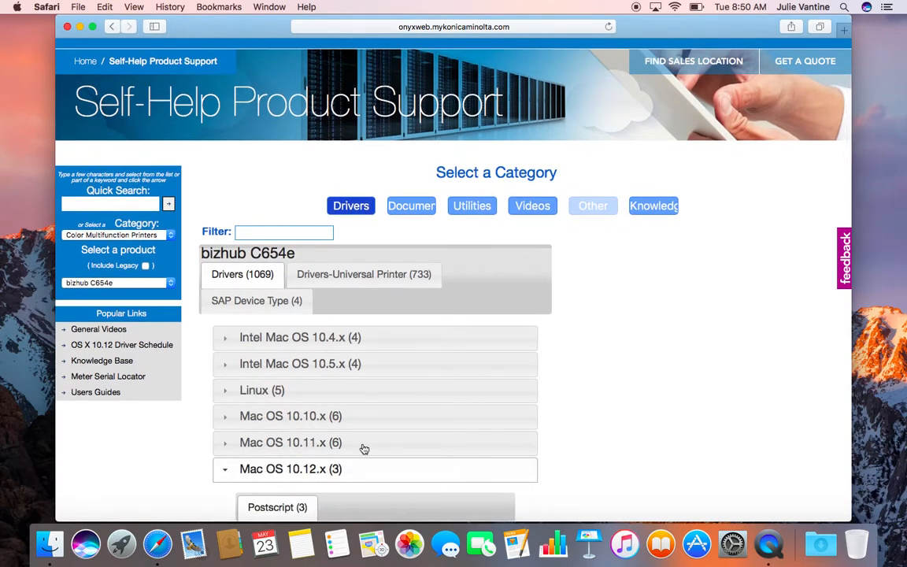
scroll(652, 397, "down", 1)
scroll(652, 397, "down", 10)
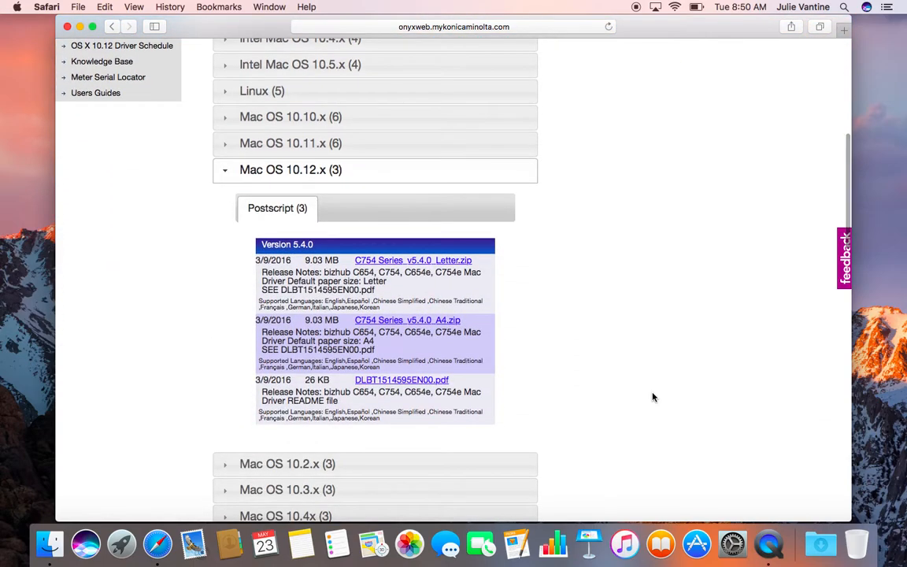
scroll(652, 397, "down", 1)
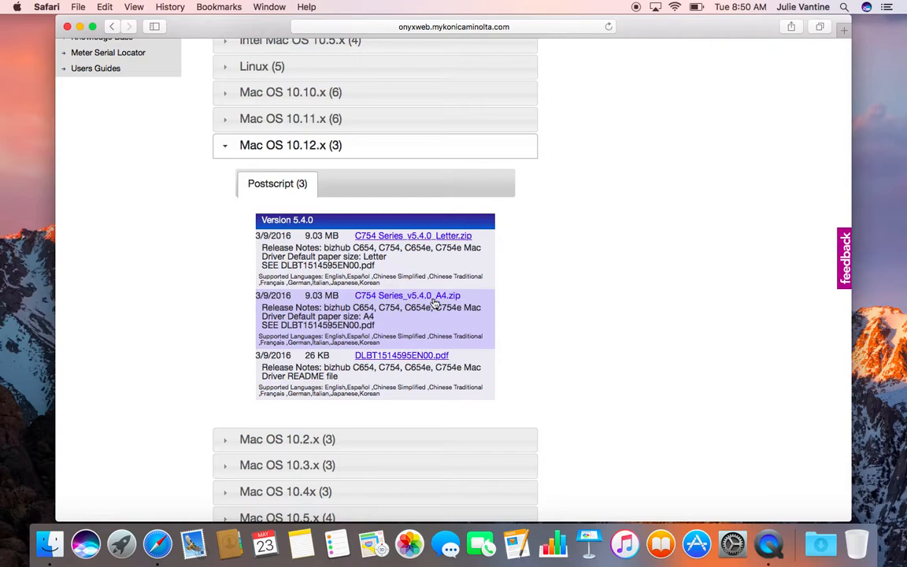
left_click(393, 236)
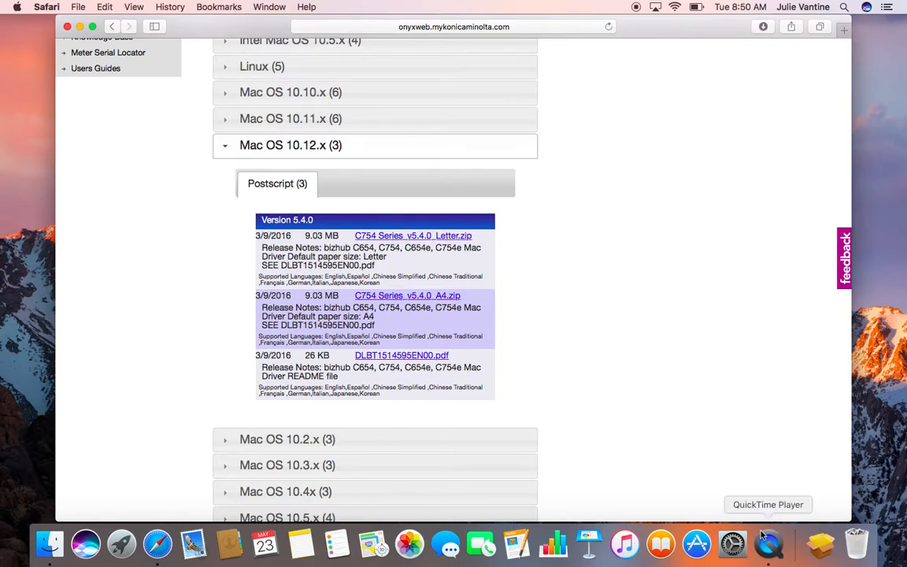
Run bizhub_C754_109.pkg, accept the licence, and install with the admin password.
left_click(824, 549)
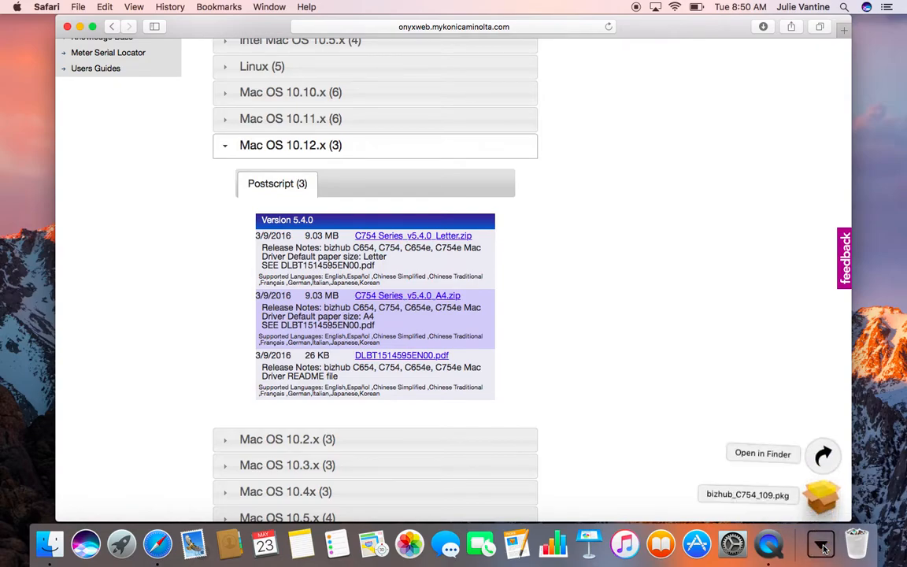
left_click(823, 498)
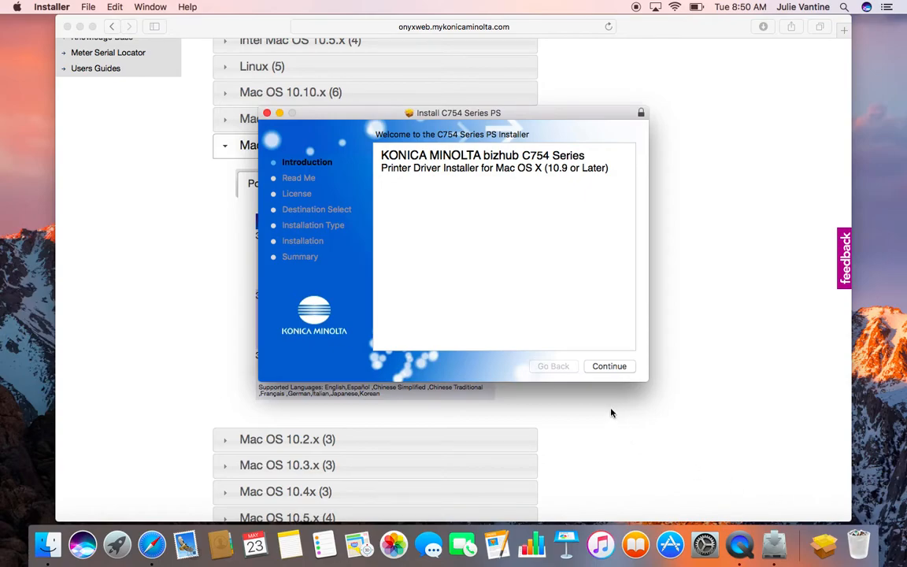
left_click(610, 366)
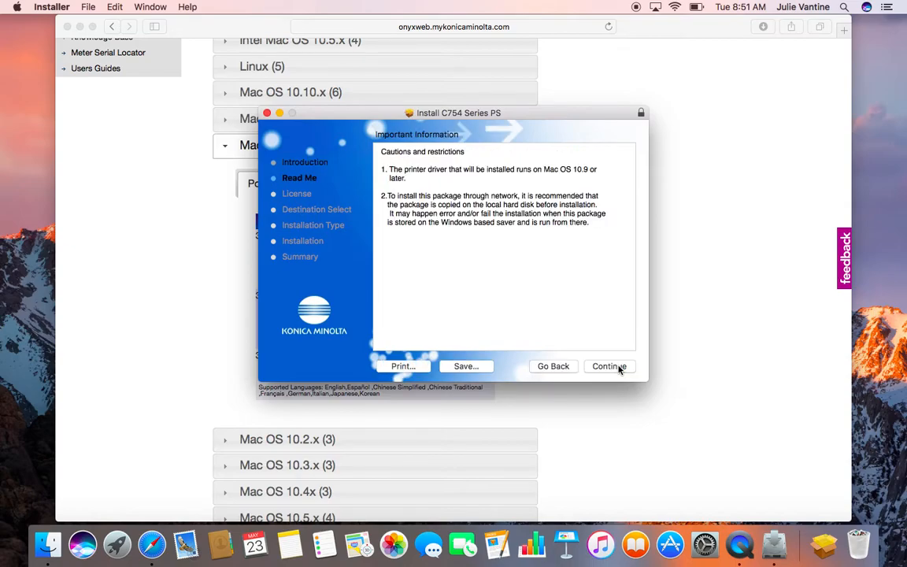
left_click(607, 368)
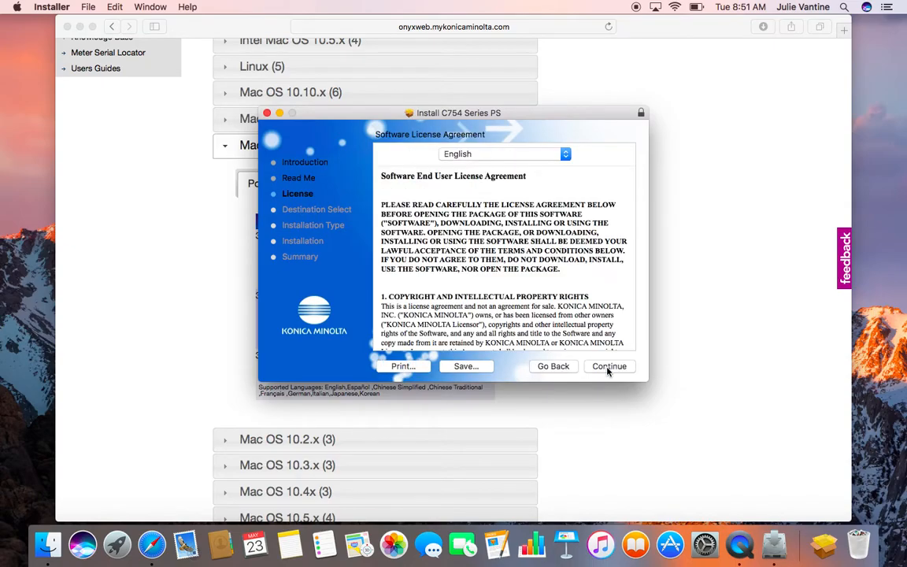
left_click(608, 366)
left_click(580, 216)
left_click(614, 369)
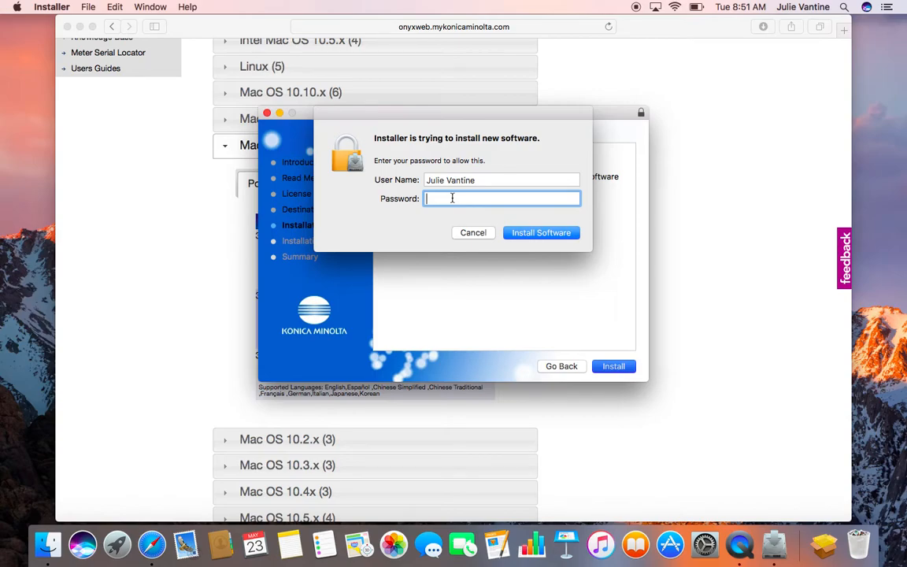
type("•••••••")
left_click(544, 234)
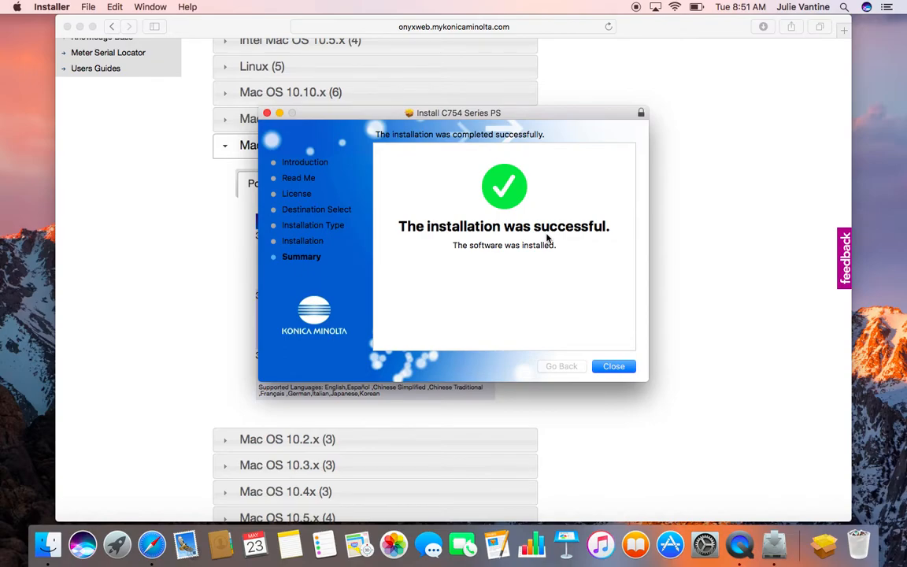
left_click(615, 368)
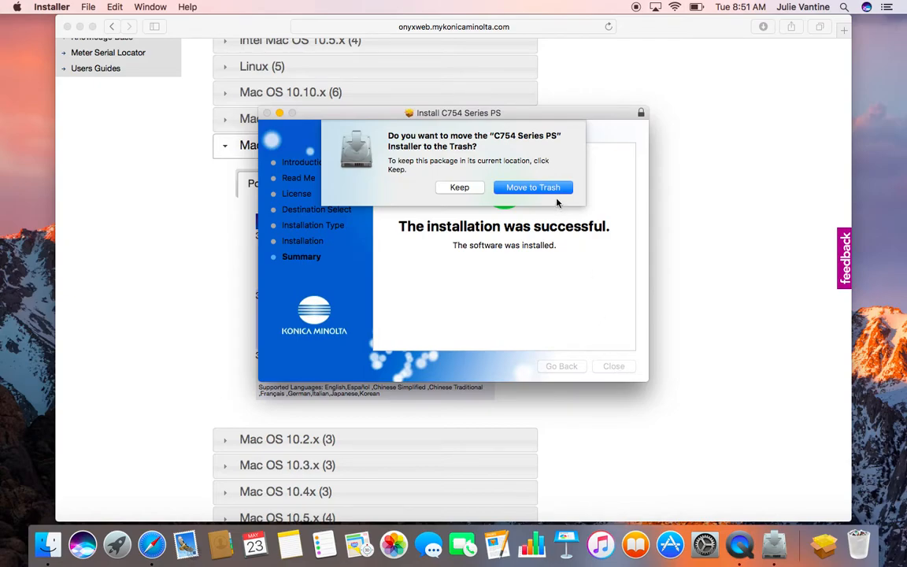
Trash the installer package, quit Safari, and open Printers & Scanners in System Preferences.
left_click(534, 187)
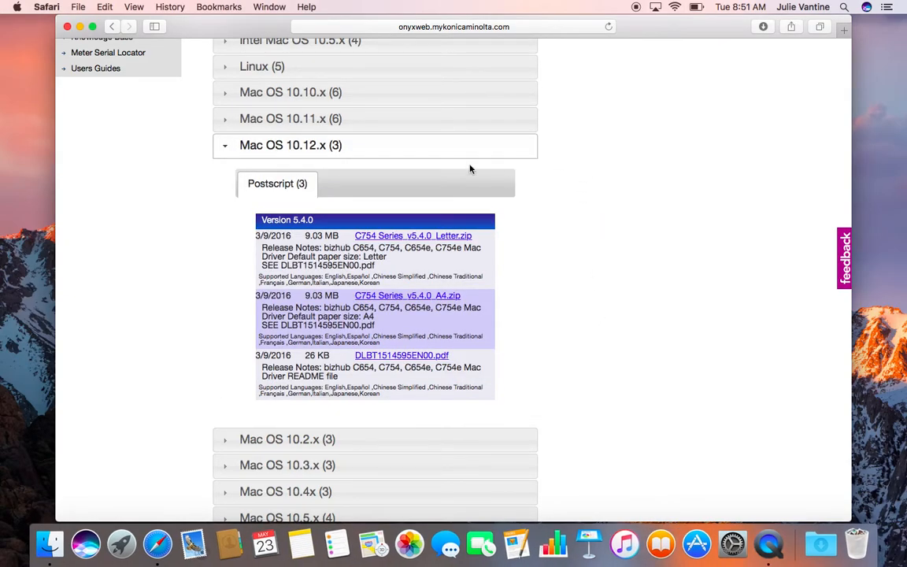
left_click(47, 7)
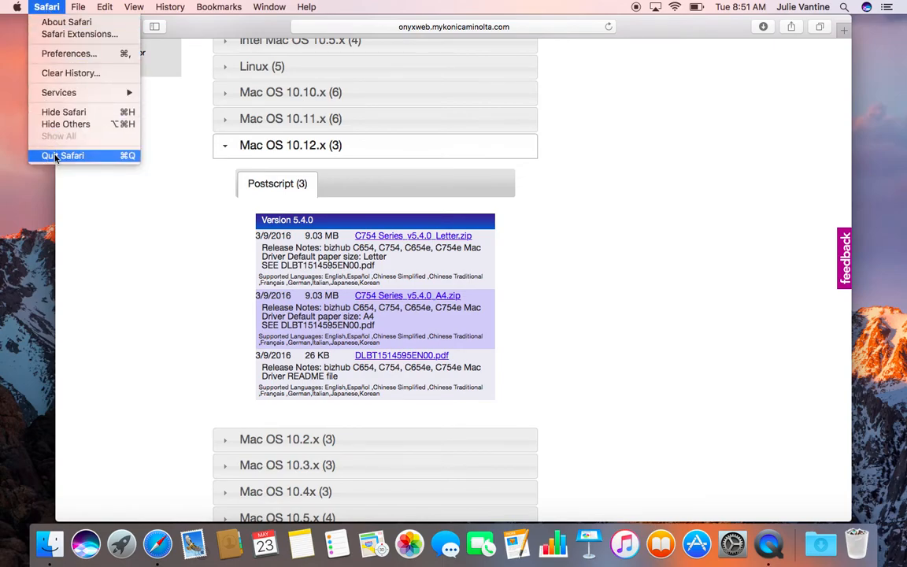
left_click(55, 158)
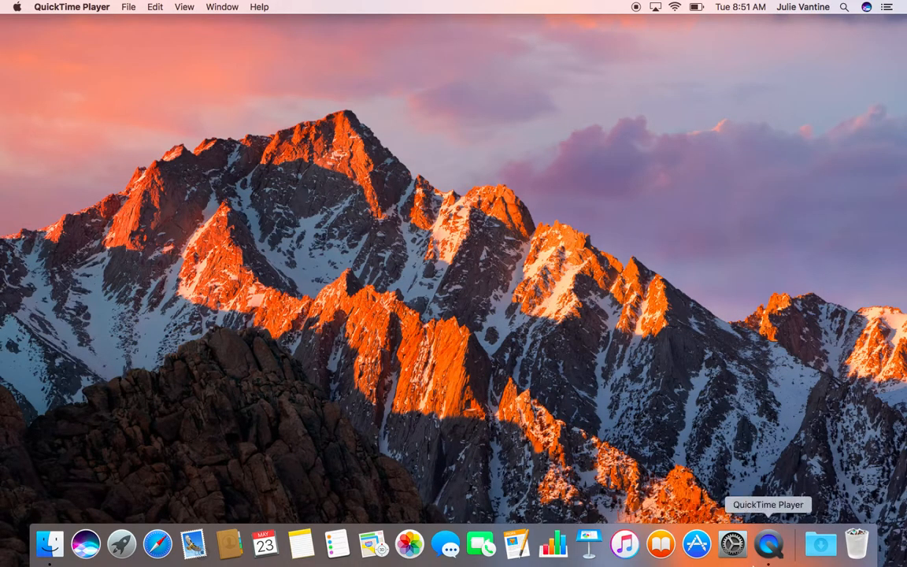
left_click(732, 543)
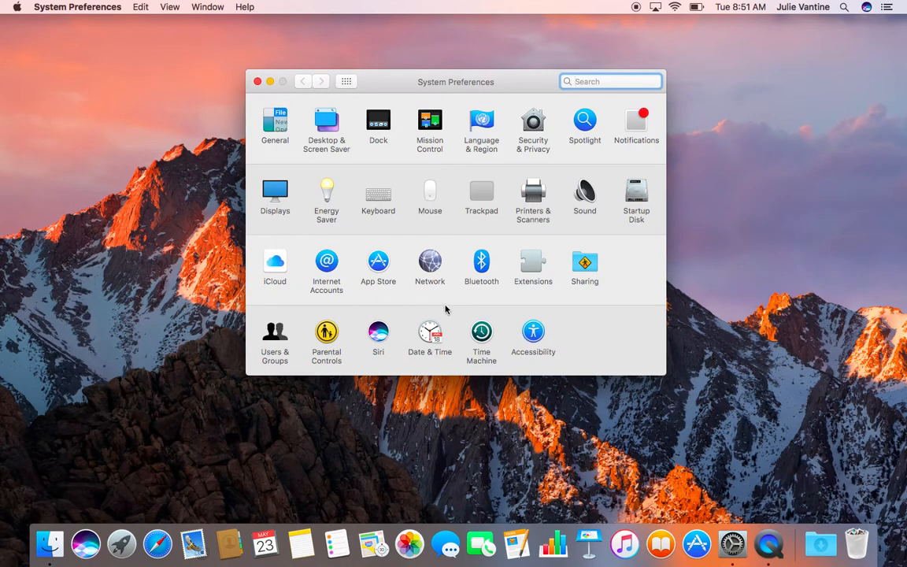
left_click(529, 203)
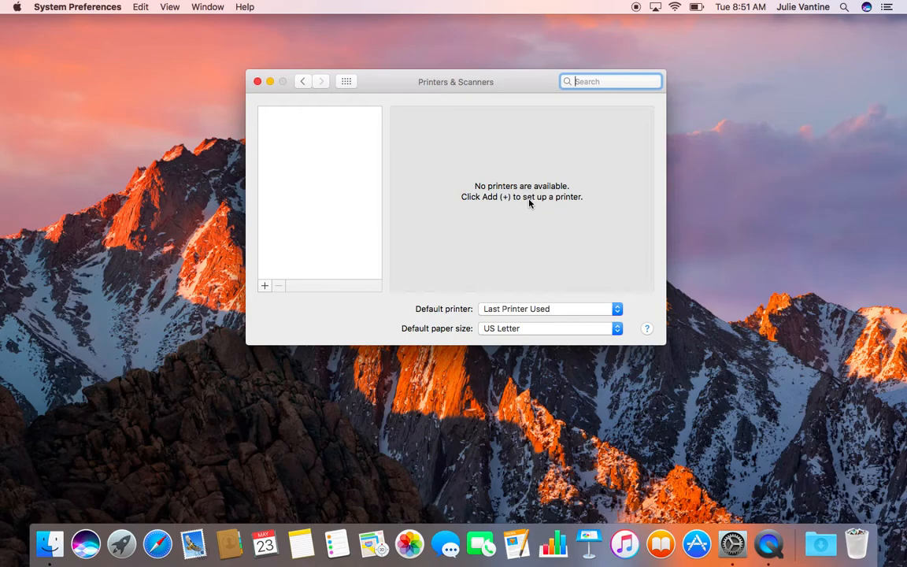
Add a printer by IP at 192.168.20.44 using the HP Jetdirect - Socket protocol.
left_click(265, 287)
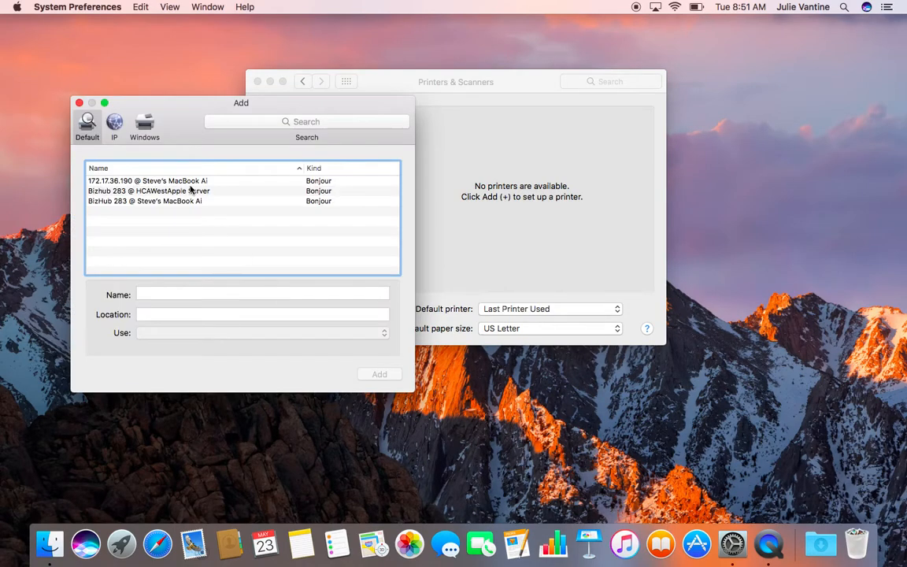
left_click(115, 126)
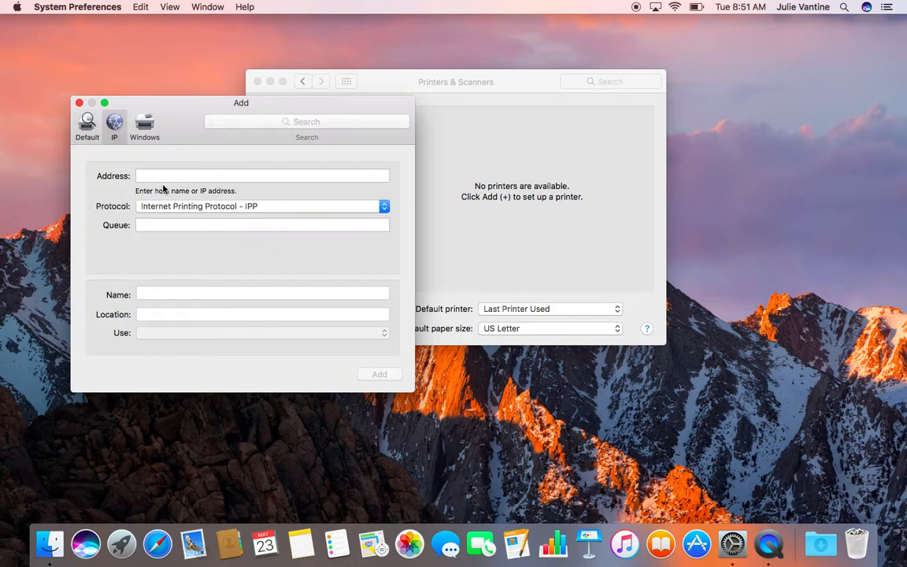
left_click(177, 175)
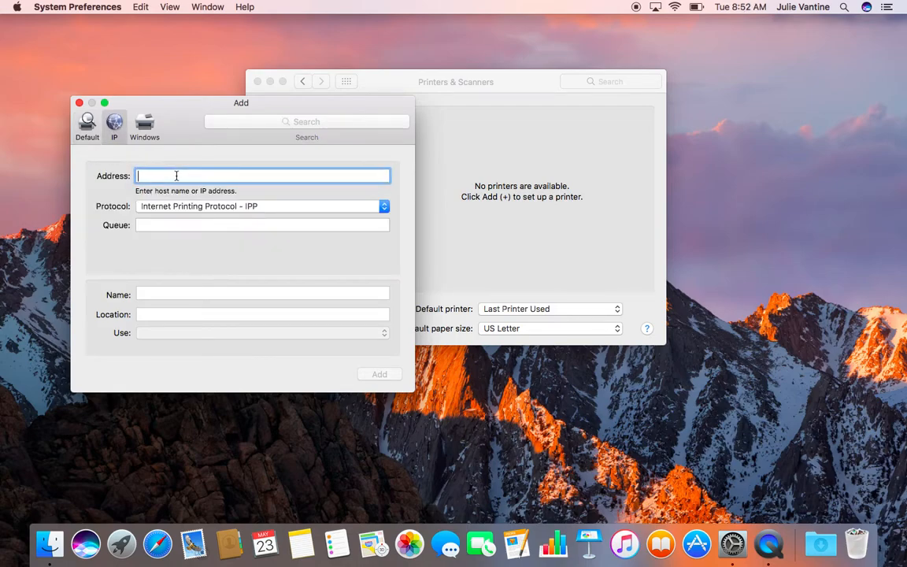
type("192")
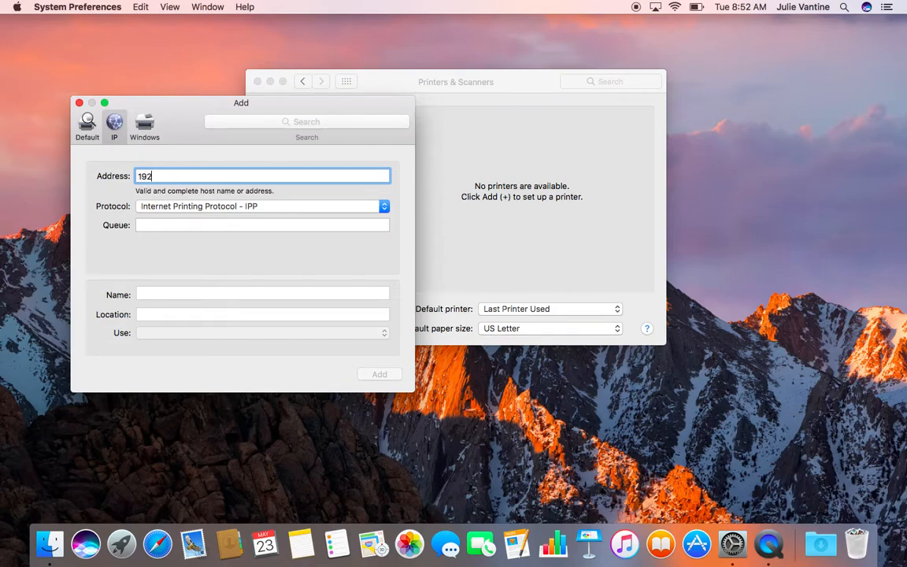
type(".168.20.44")
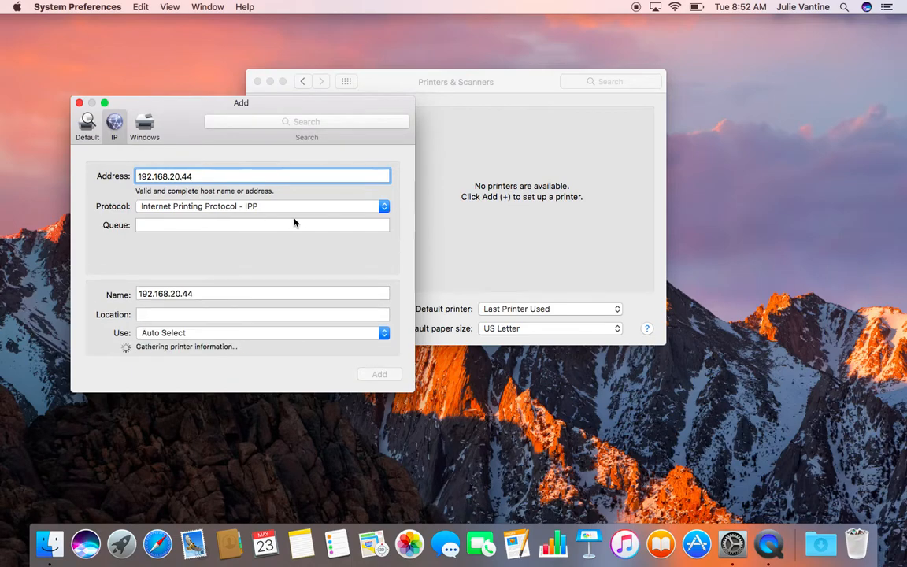
left_click(386, 206)
left_click(209, 229)
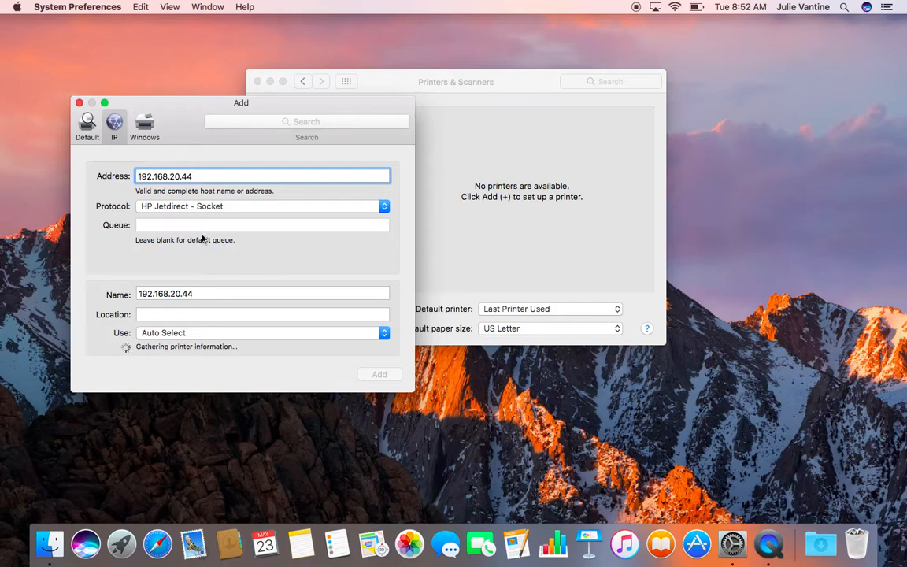
Name the printer 'Office BizHub 654e' with location 'Office'.
left_click(197, 284)
left_click_drag(207, 285, 109, 284)
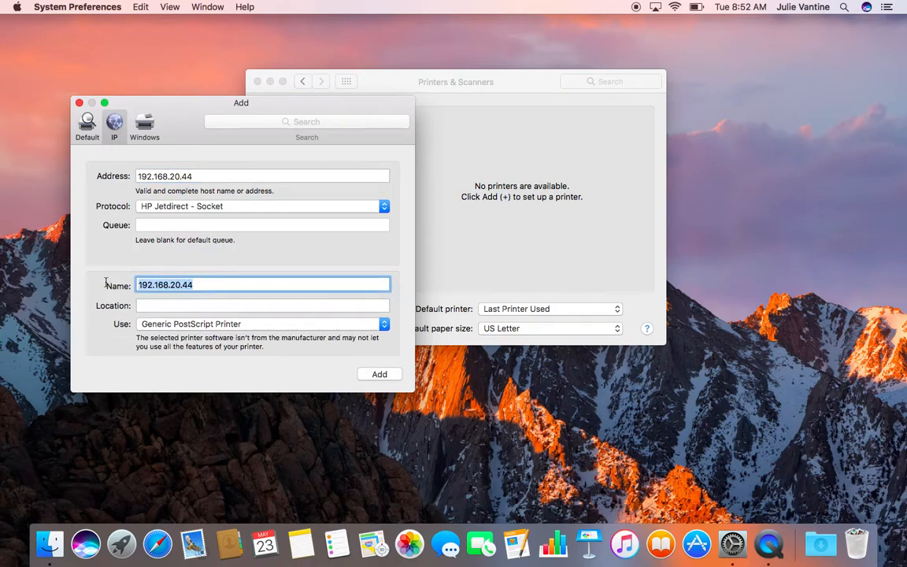
type("O")
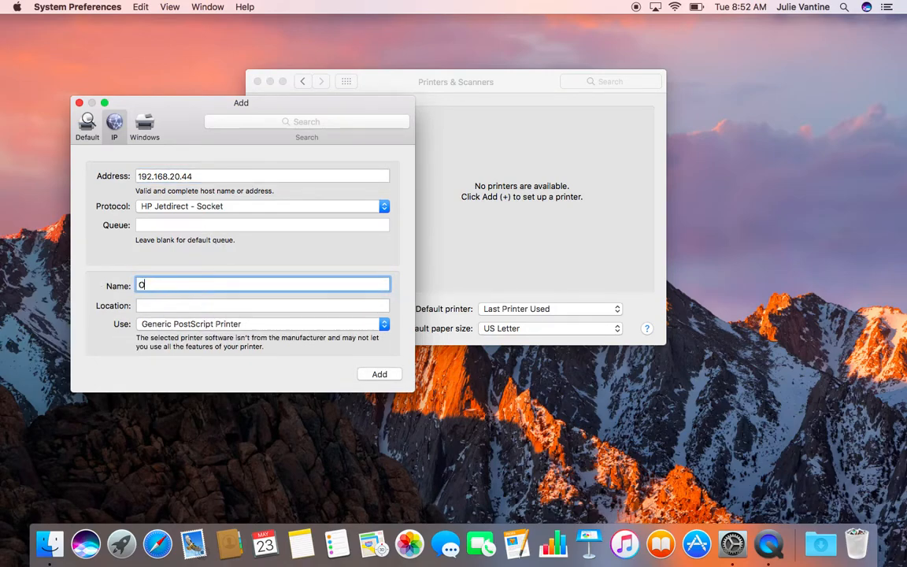
type("ffice Bixhub")
key("BackSpace")
key("BackSpace")
key("BackSpace")
key("BackSpace")
type("zHub 654e")
key("Tab")
type("Office")
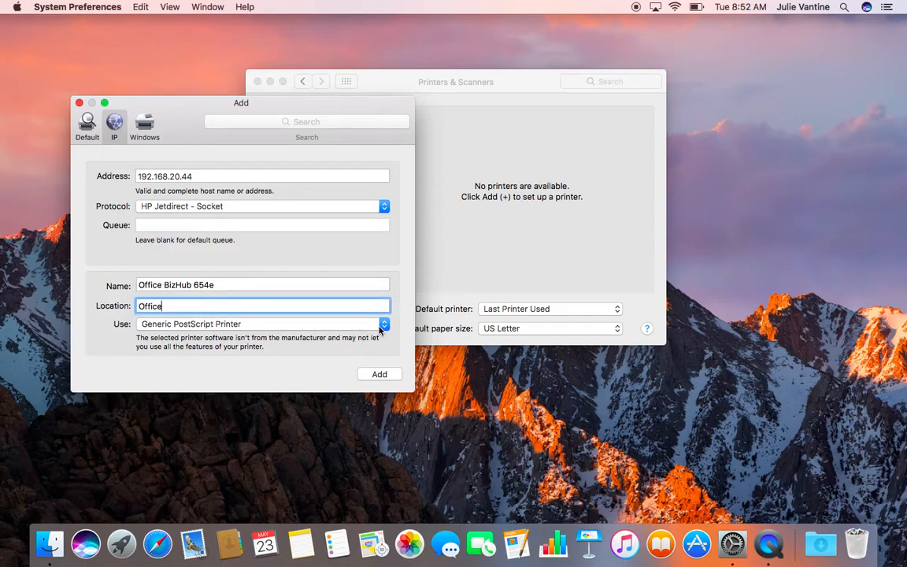
Choose the KONICA MINOLTA C654e PS driver via Select Software and add the printer.
left_click(383, 329)
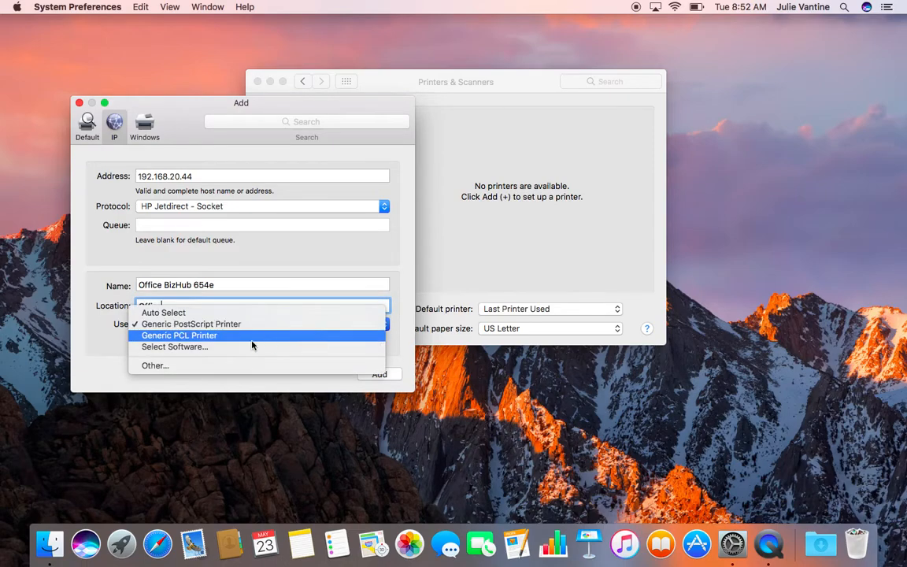
left_click(199, 351)
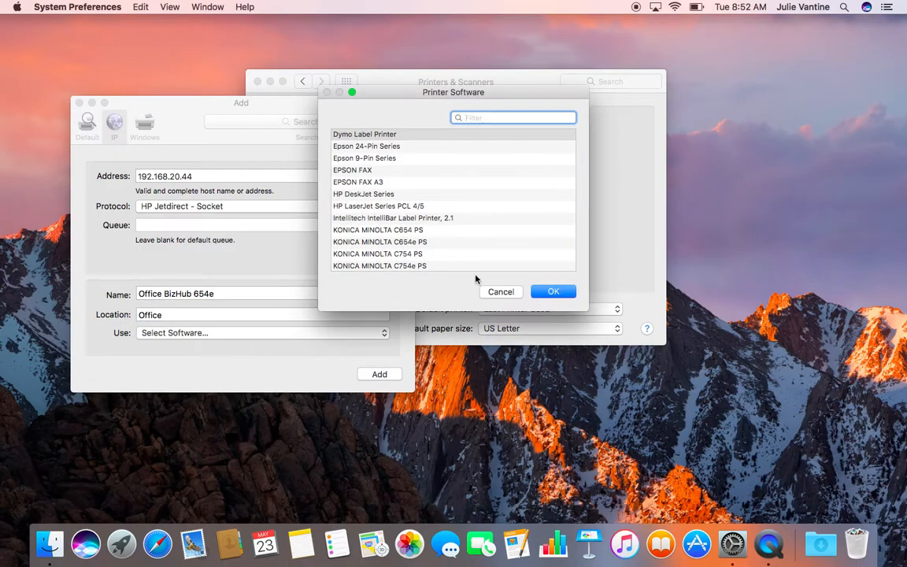
left_click(395, 246)
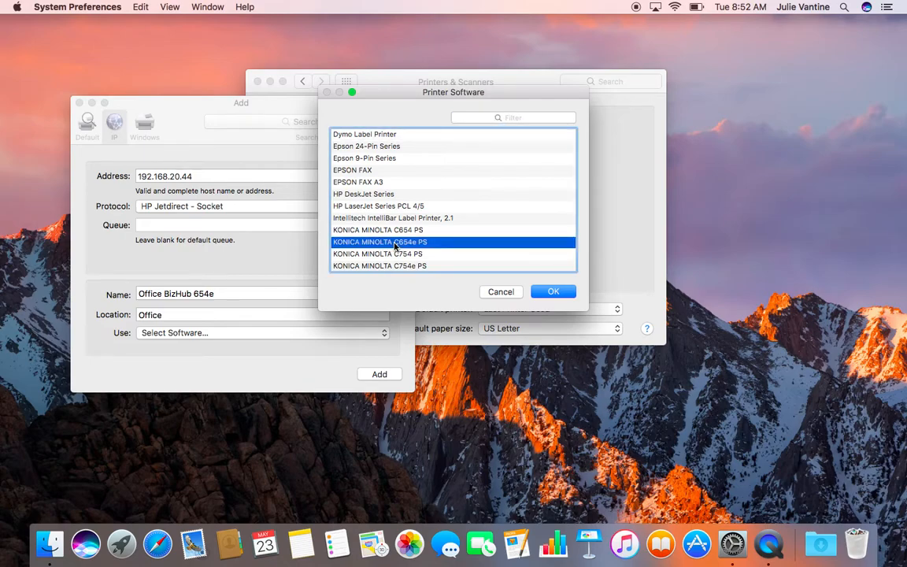
left_click(551, 292)
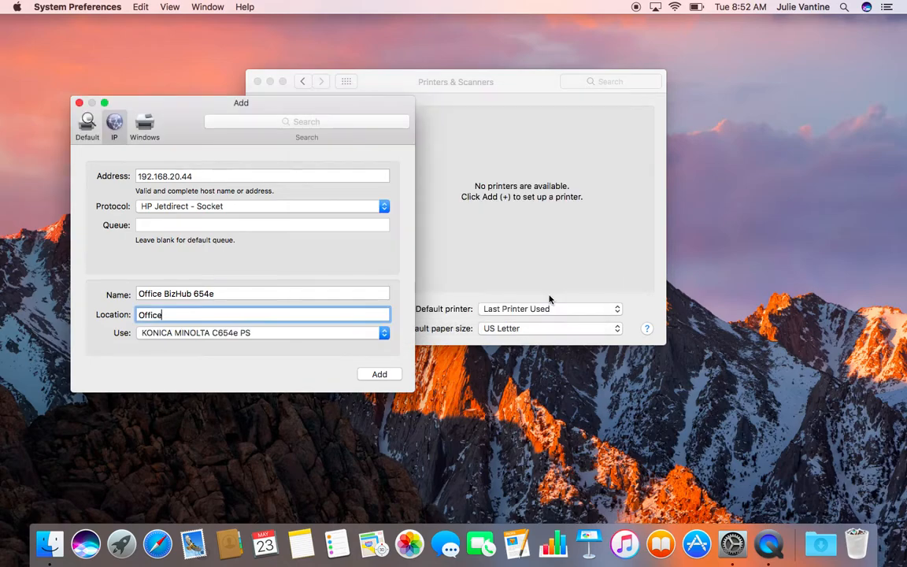
left_click(389, 377)
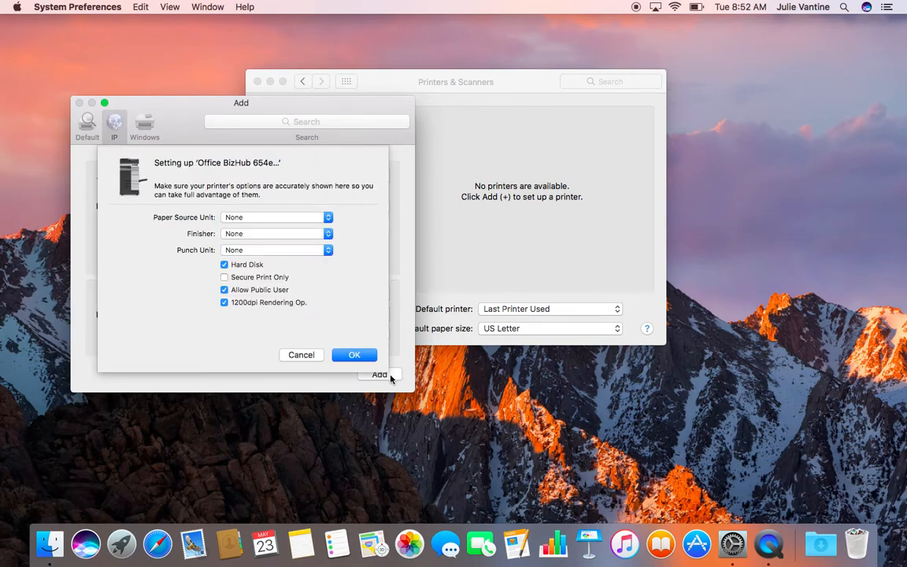
Set Finisher to FS-535 + SD-512 and Punch Unit to PK-521 (2/3-Hole), then confirm.
left_click(328, 234)
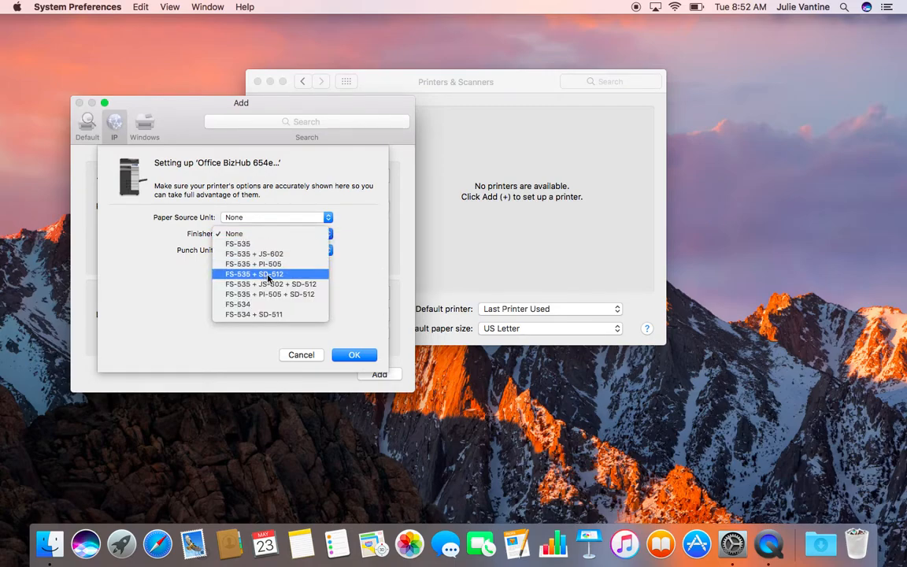
left_click(272, 280)
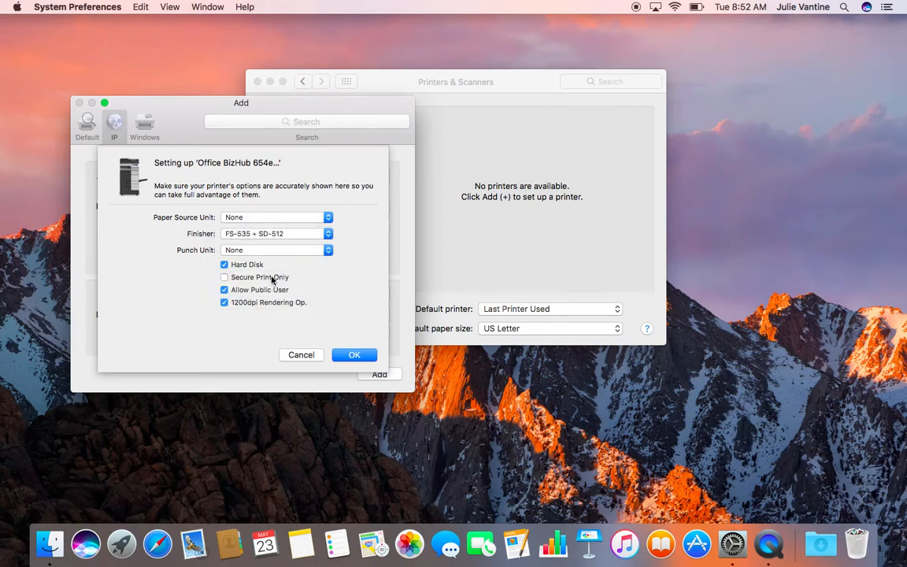
left_click(328, 249)
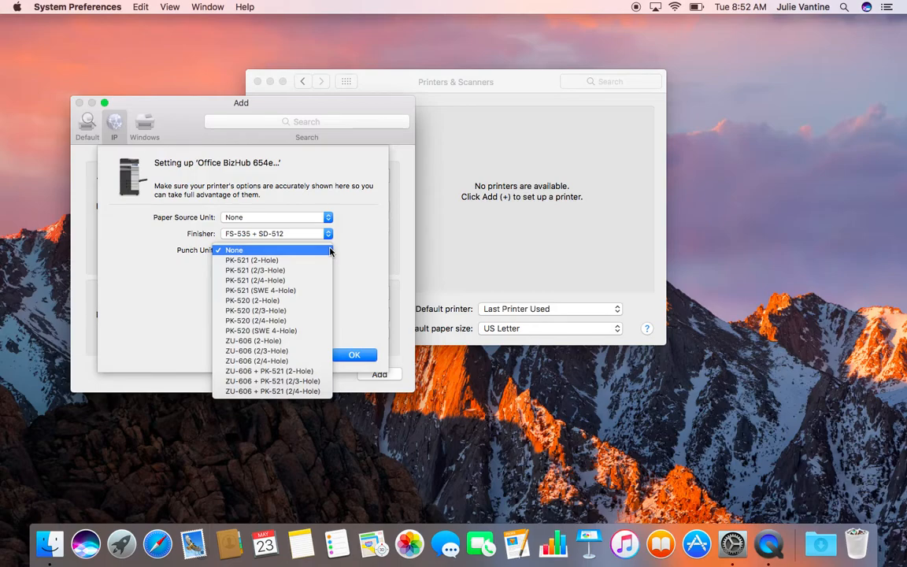
left_click(269, 273)
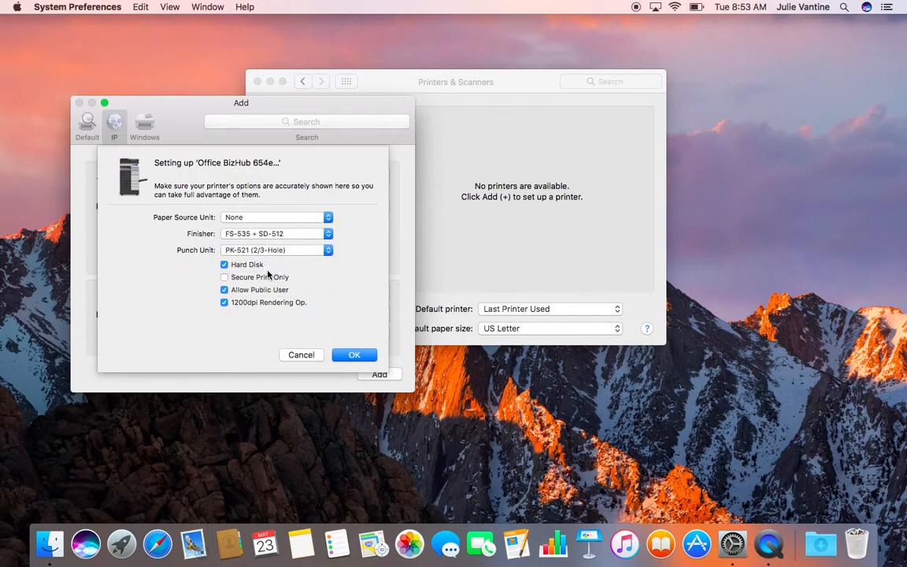
left_click(356, 354)
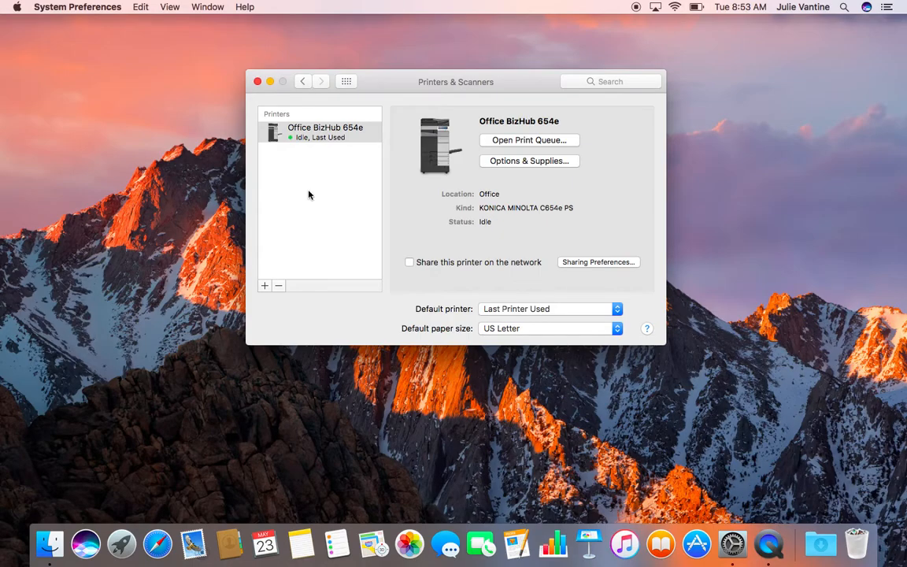
Close the Printers & Scanners window and launch Pages.
left_click(258, 81)
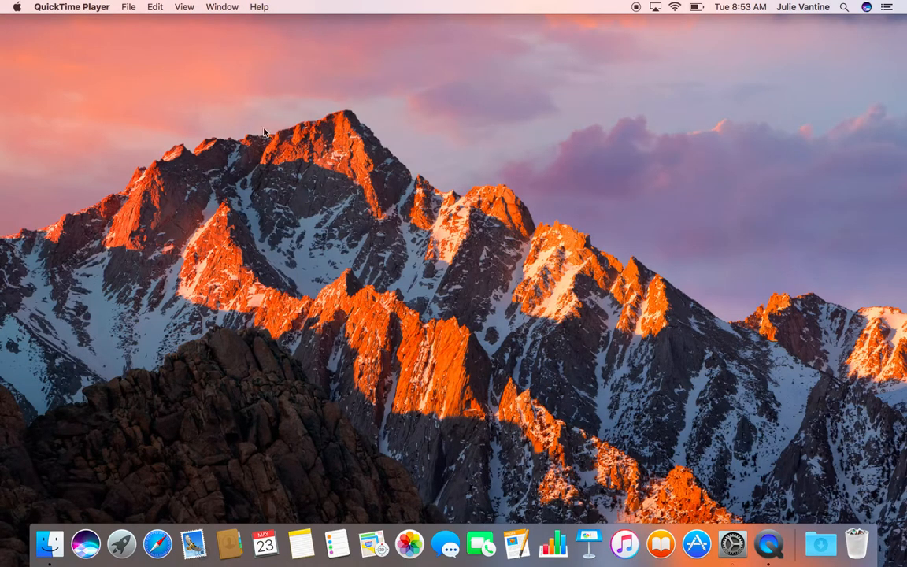
left_click(515, 550)
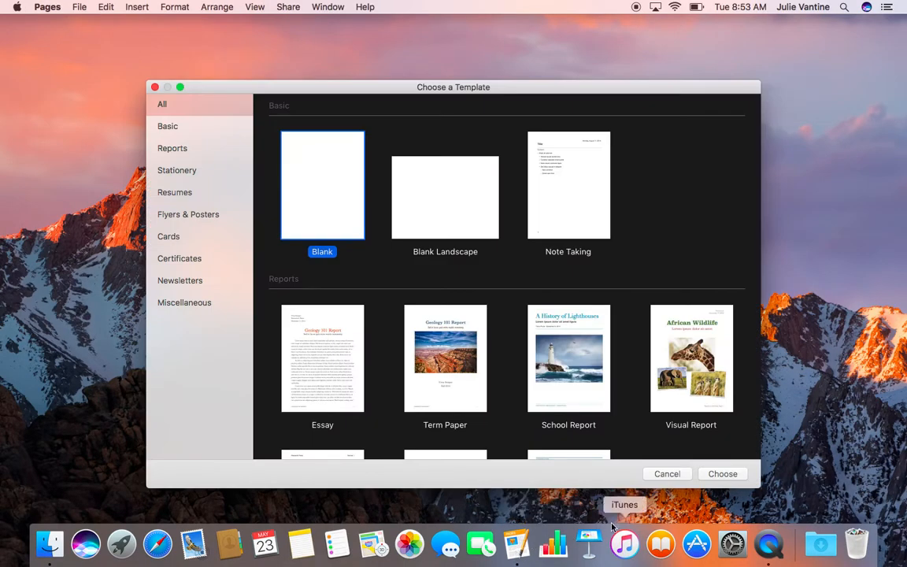
Start a Blank Pages document and type the word TEST.
left_click(723, 473)
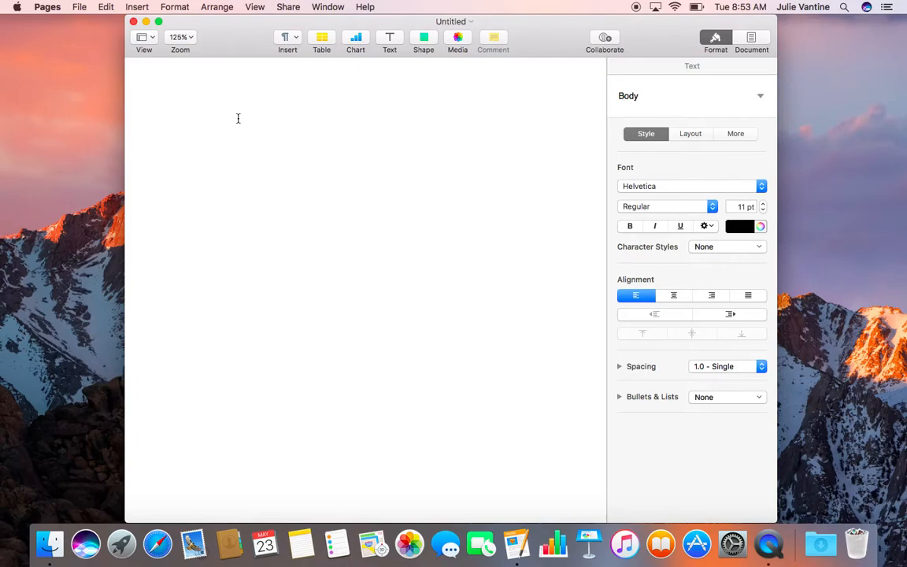
type("TTEST")
key("BackSpace")
key("BackSpace")
key("BackSpace")
key("BackSpace")
type("EST")
Make TEST bold and colour it Red from the Apple palette.
left_click_drag(205, 119, 166, 120)
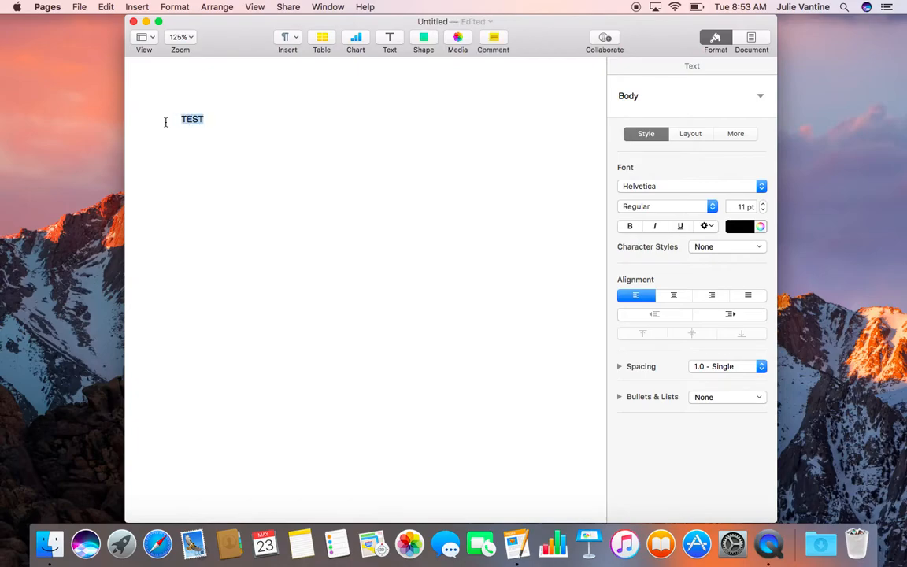
left_click(629, 227)
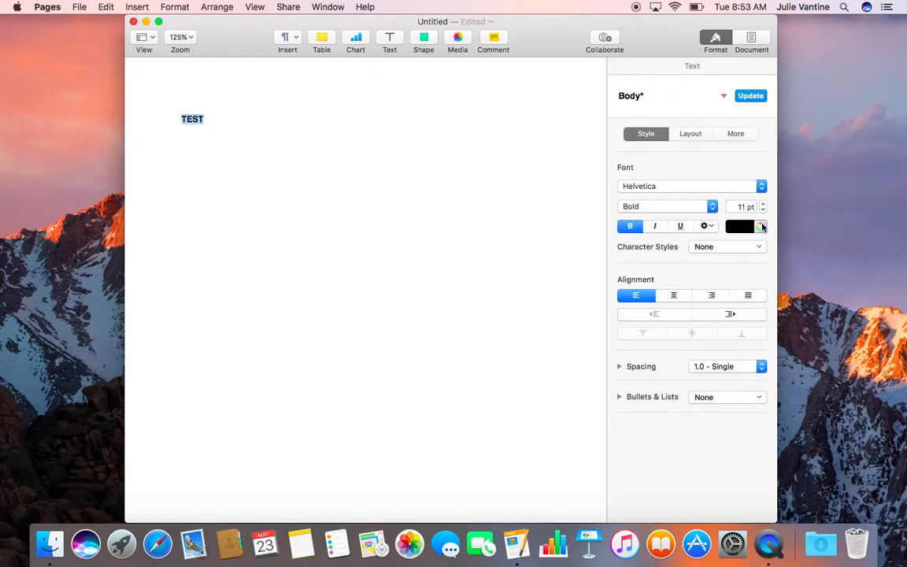
left_click(760, 226)
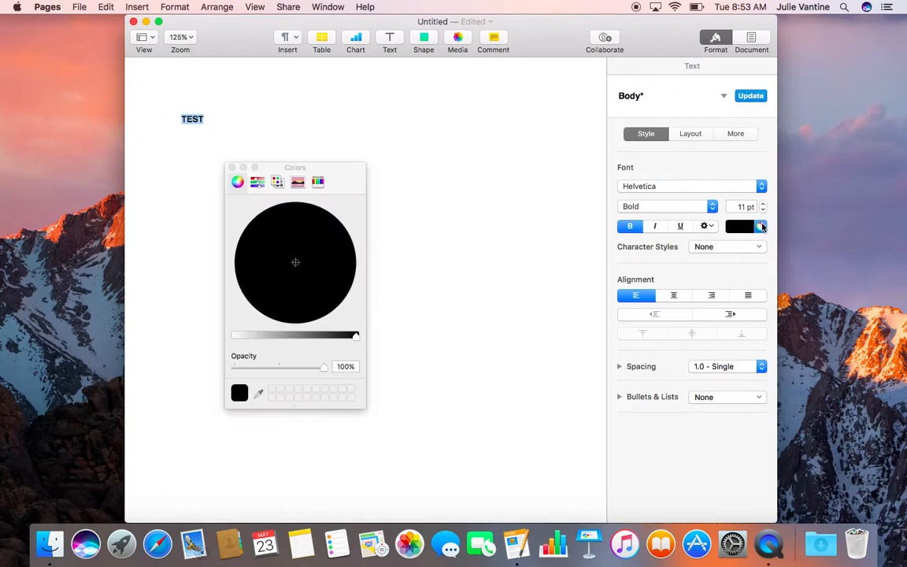
left_click(277, 182)
scroll(307, 307, "down", 1)
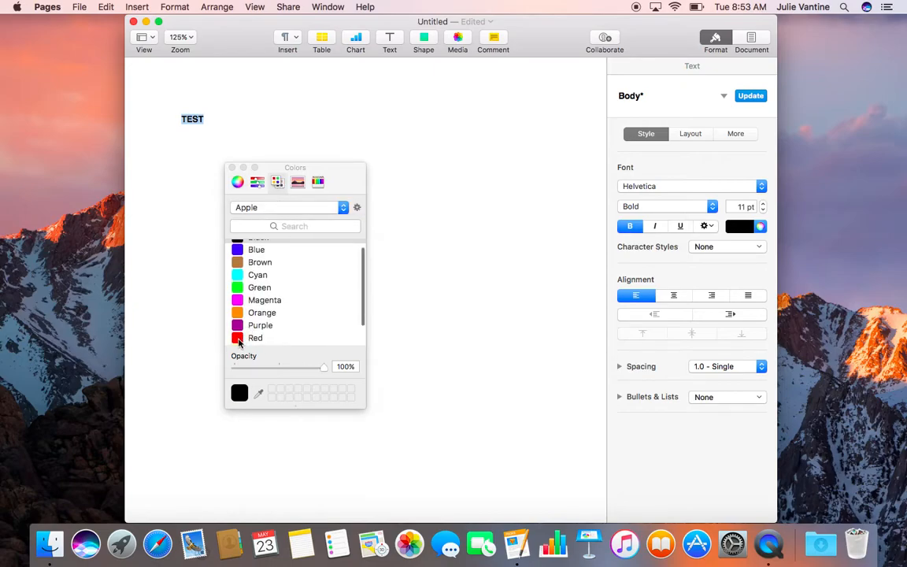
left_click(239, 338)
left_click(491, 366)
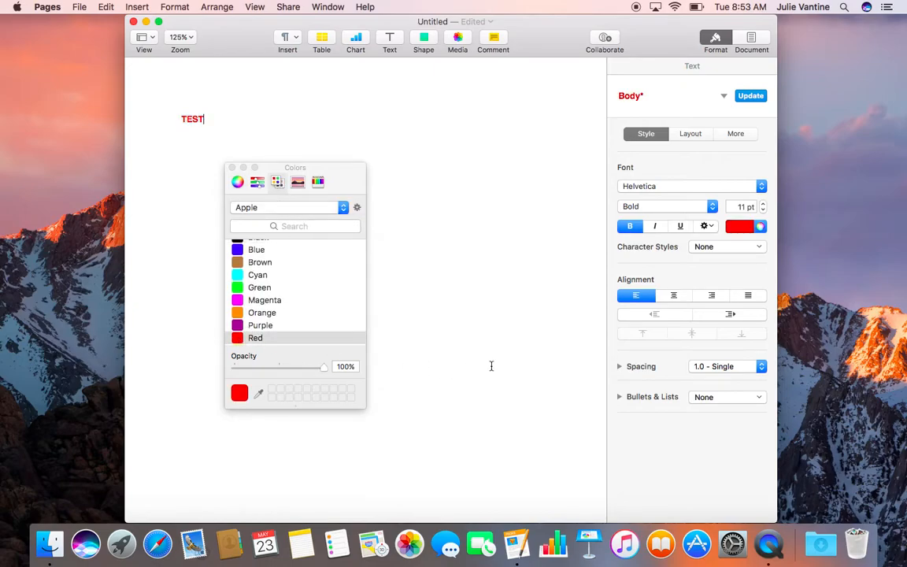
left_click(231, 167)
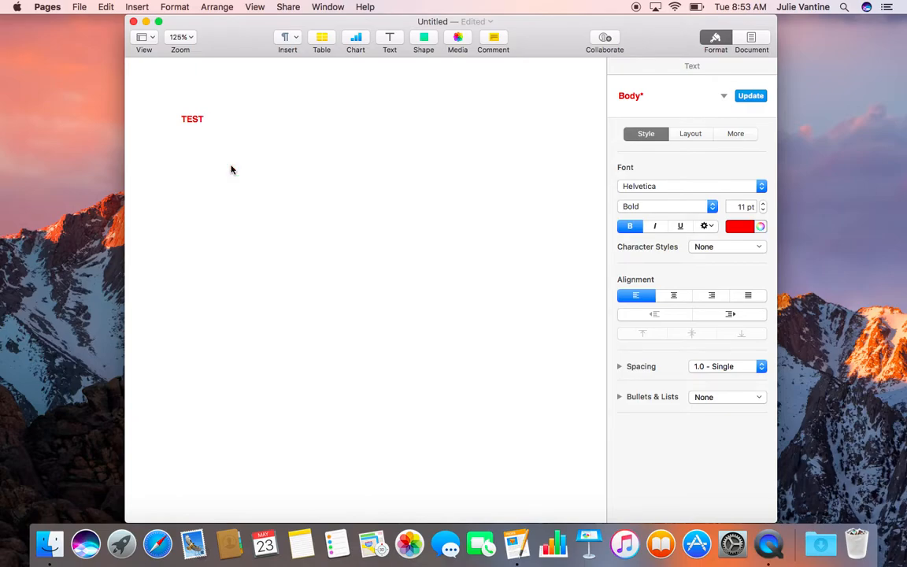
Open the full Print dialog for the TEST document, with Office BizHub 654e as the printer.
left_click(80, 7)
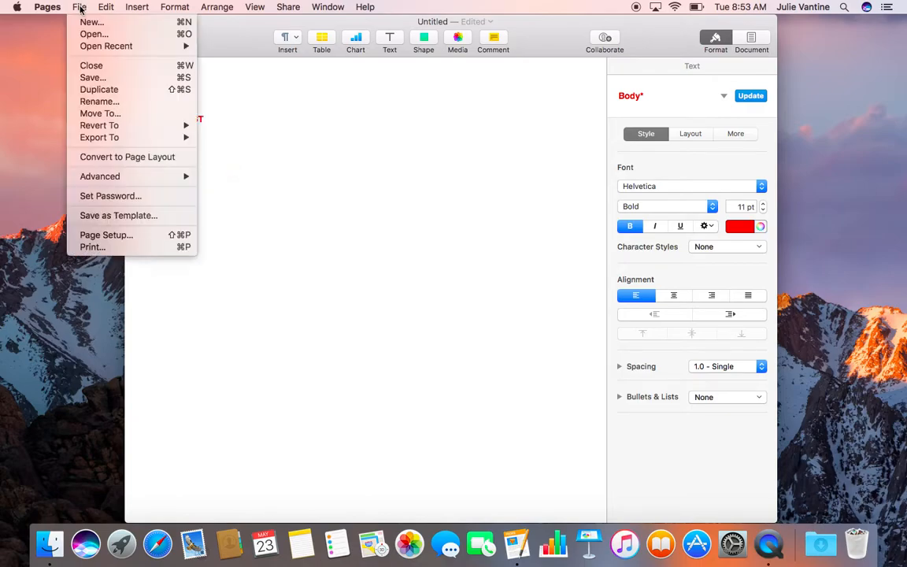
left_click(86, 246)
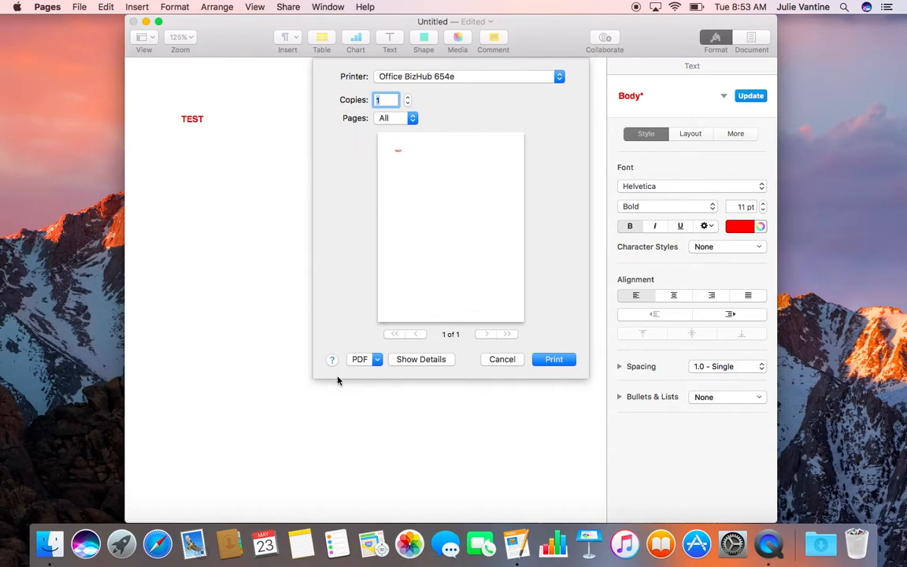
left_click(425, 359)
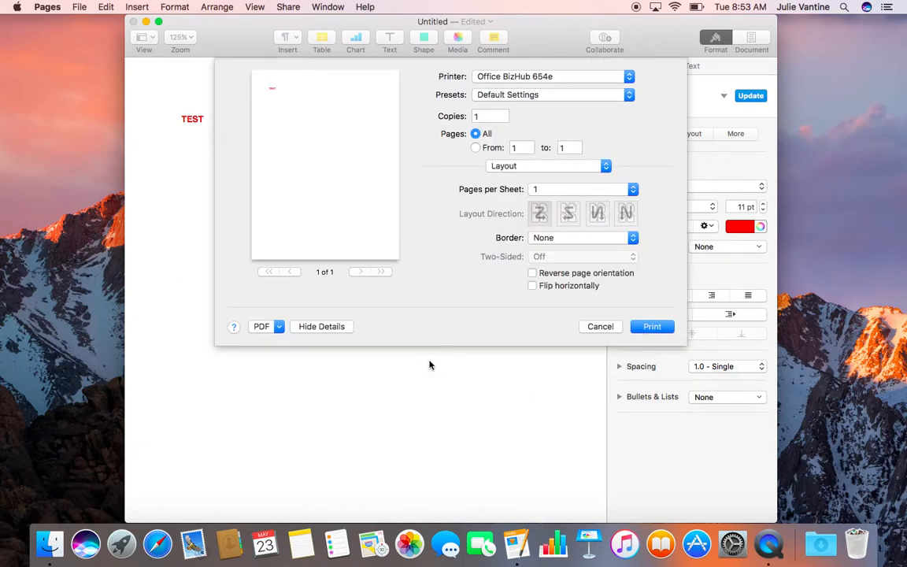
Keep the Default Settings preset and switch the settings panel to Output Method.
left_click(629, 96)
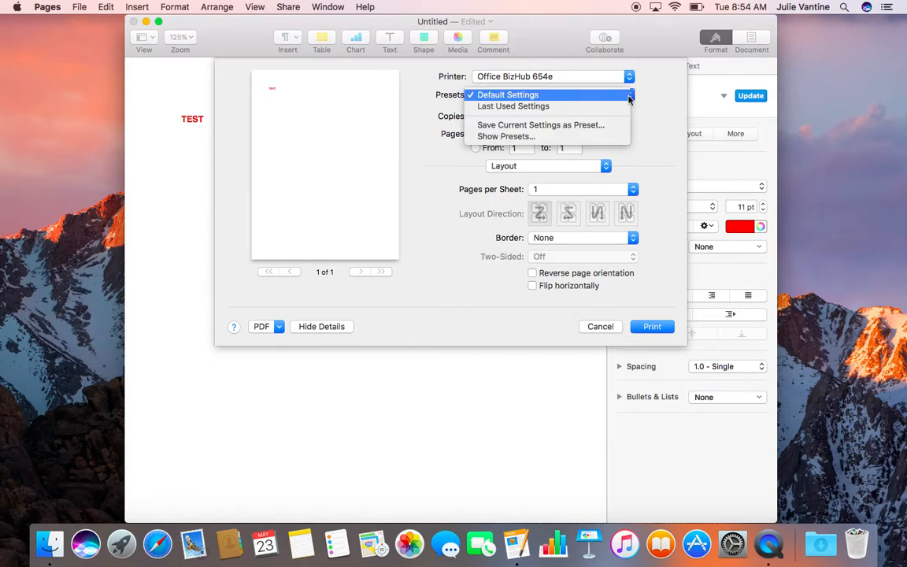
left_click(598, 94)
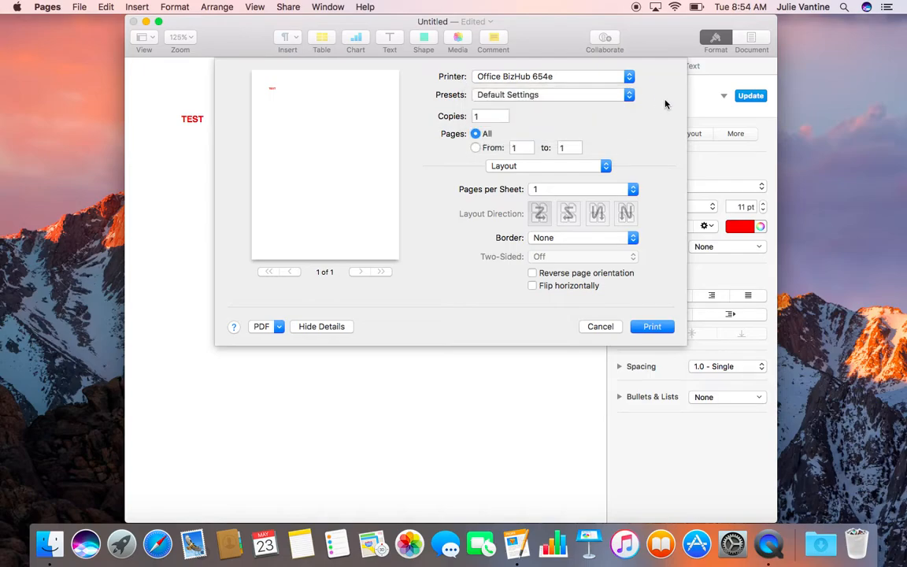
left_click(606, 167)
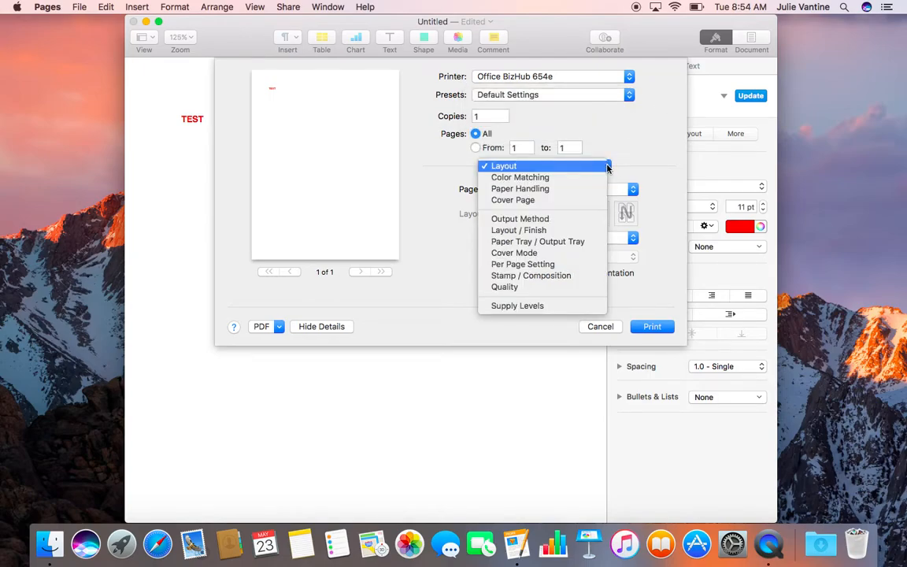
left_click(534, 223)
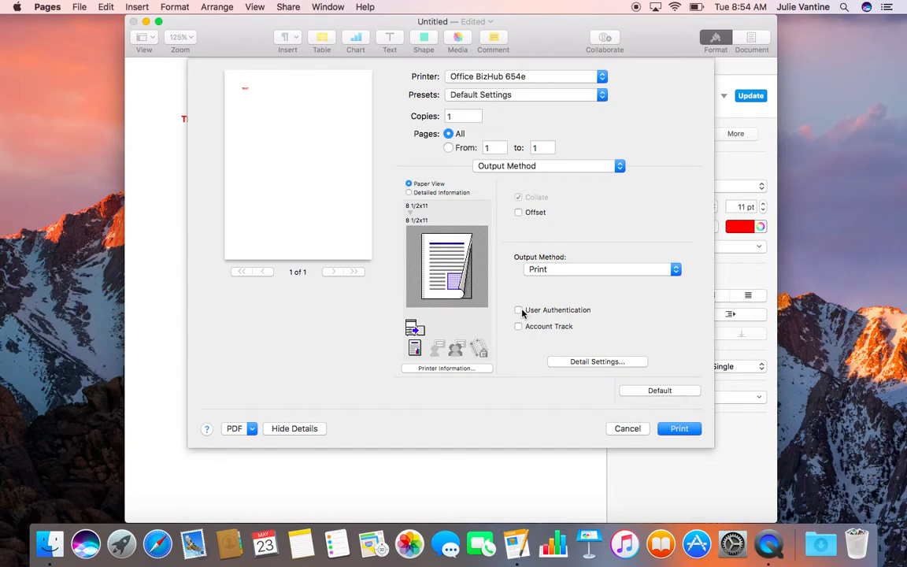
Enable User Authentication with the recipient's user name and password, saving those settings.
left_click(517, 310)
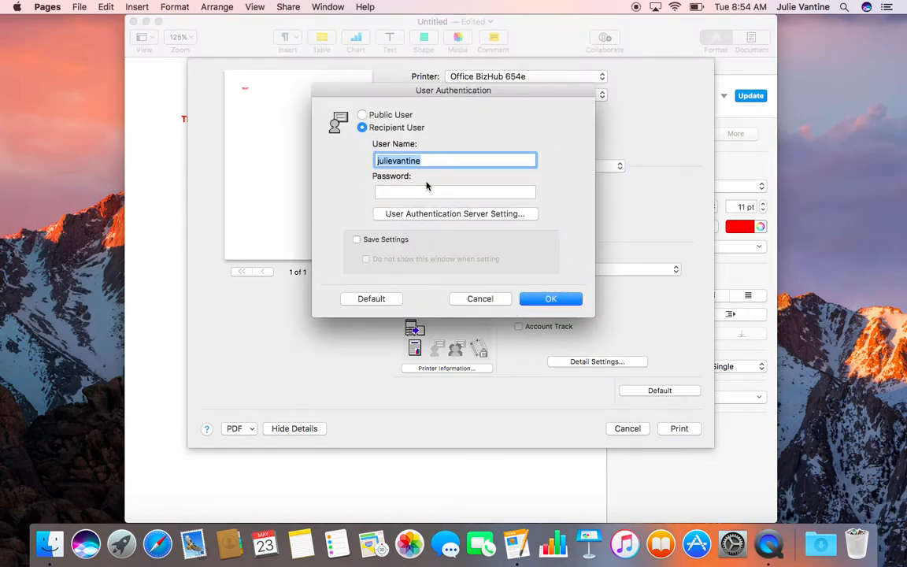
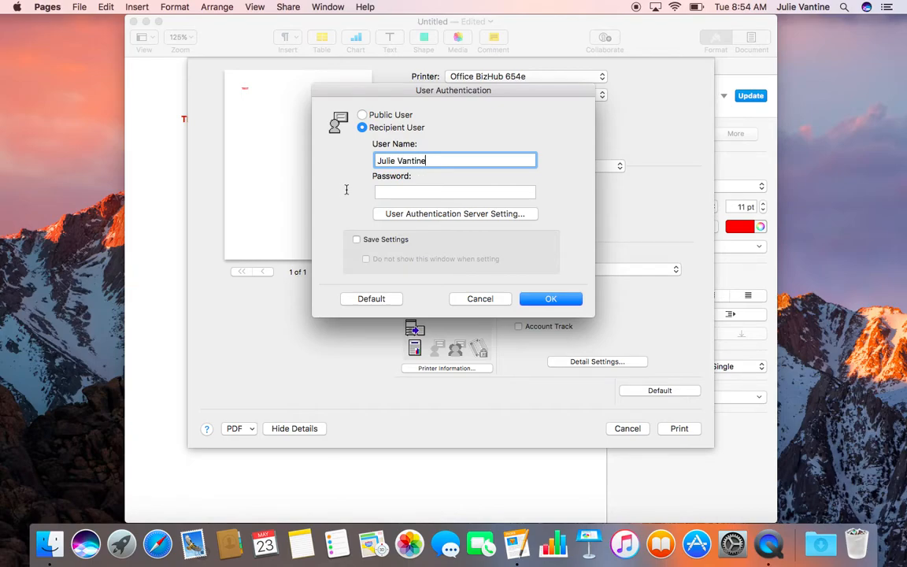
left_click(409, 193)
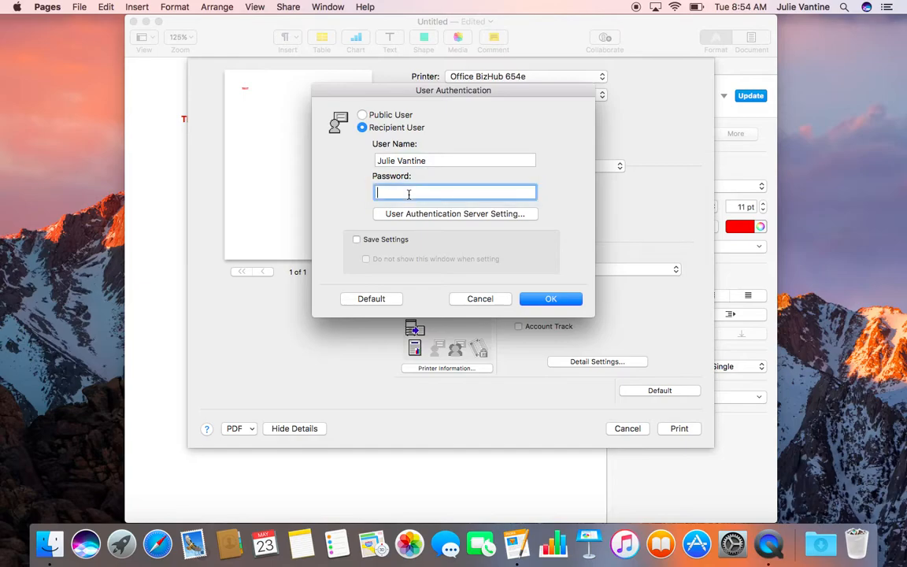
type("••••")
left_click(357, 240)
left_click(561, 301)
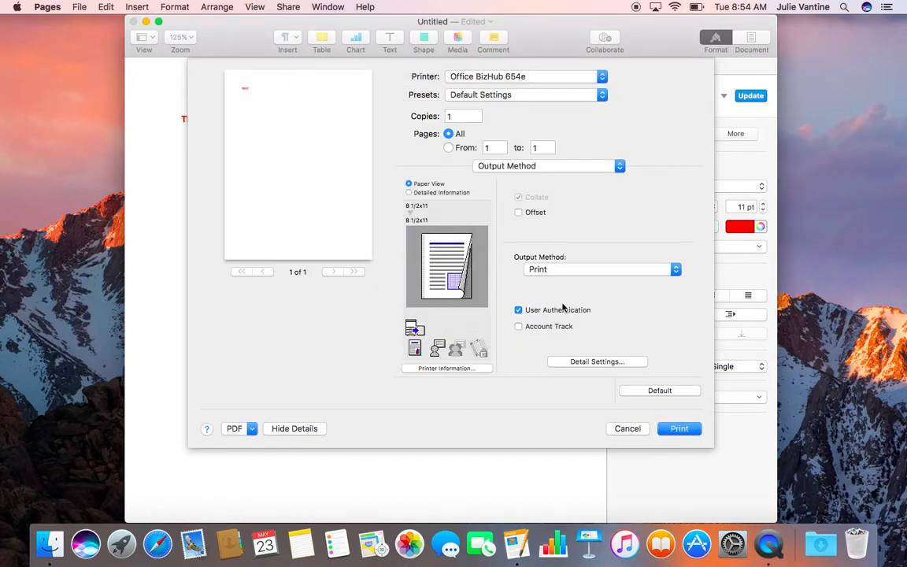
Set Print Type to 1-Sided under Layout / Finish, then show the Quality panel.
left_click(618, 166)
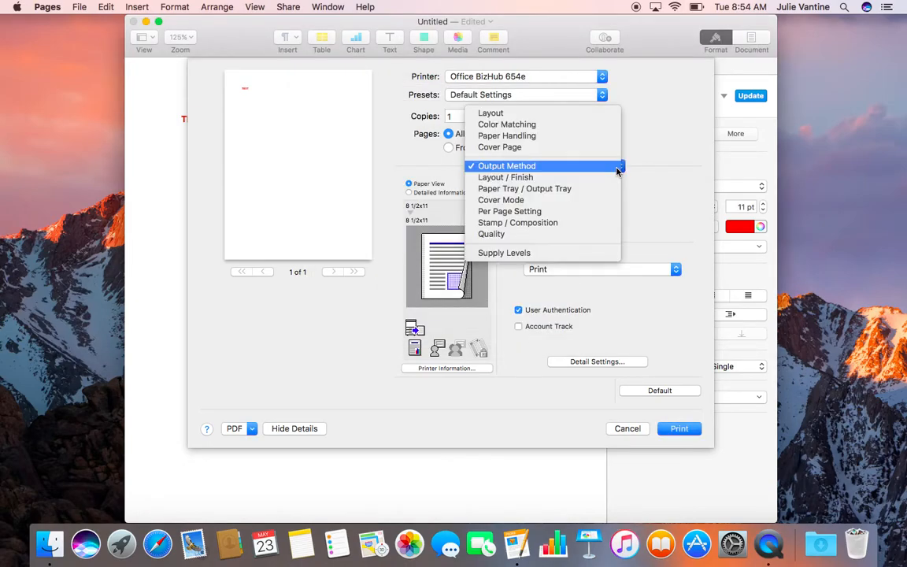
left_click(551, 178)
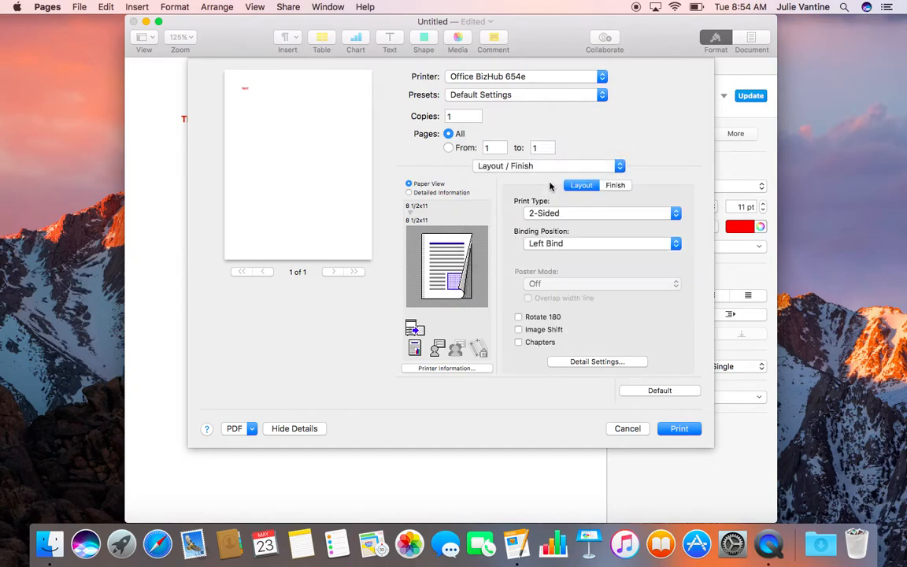
left_click(675, 213)
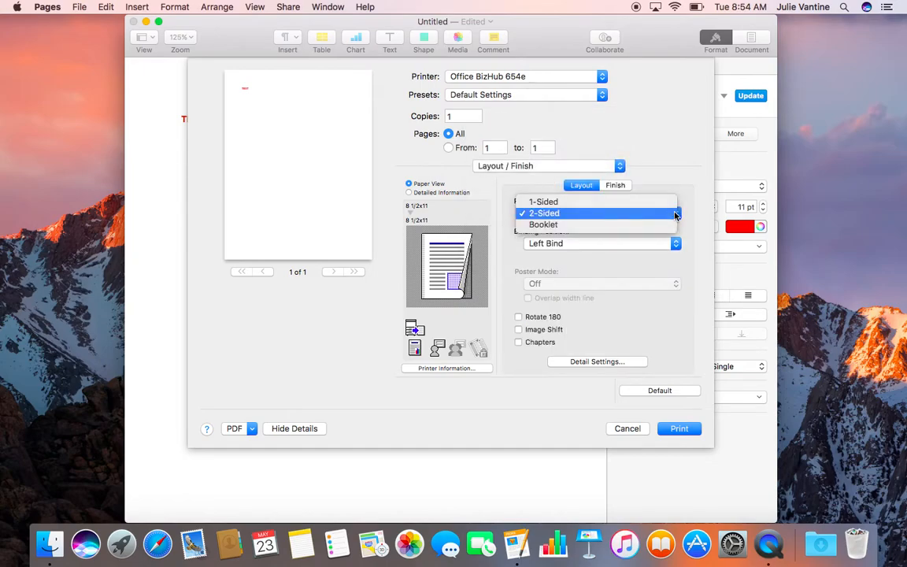
left_click(563, 207)
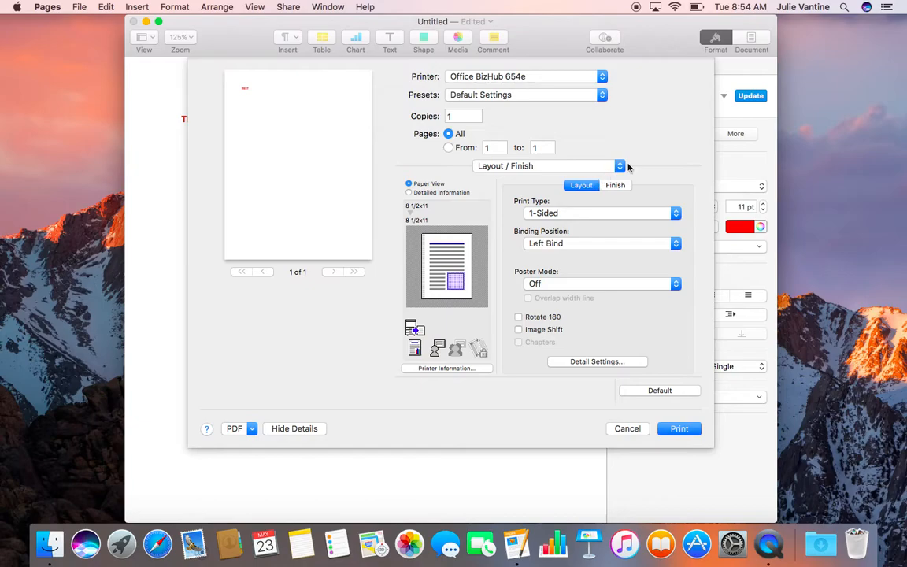
left_click(560, 165)
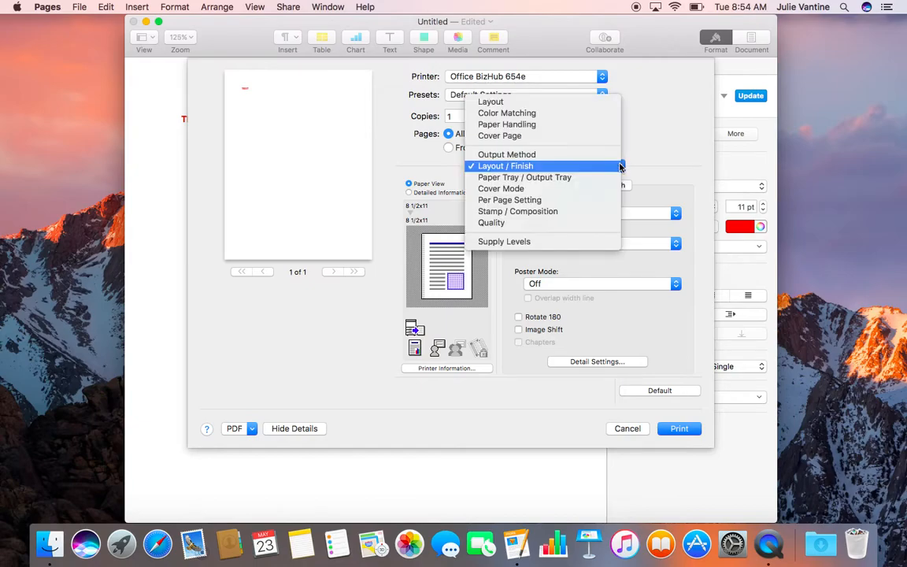
left_click(500, 229)
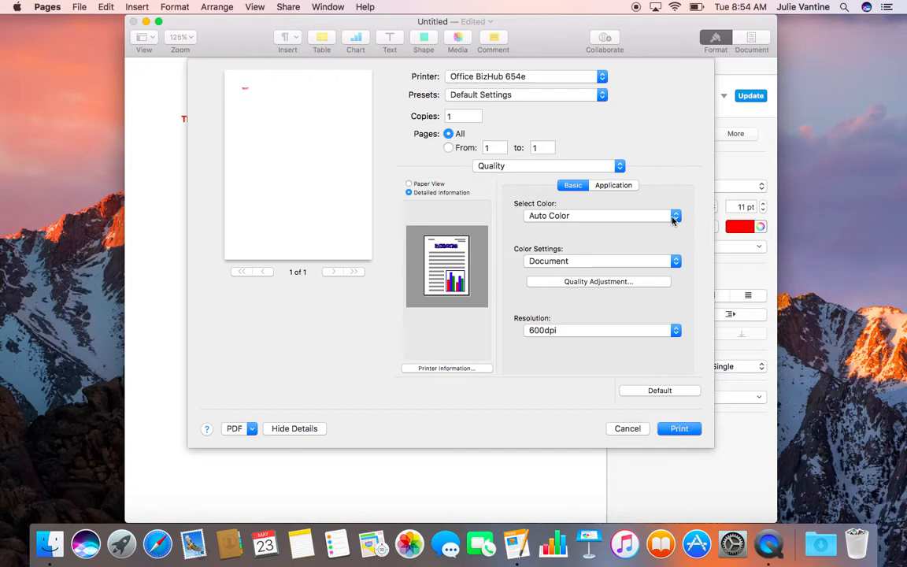
Save the current print settings as a preset named 'Color' for this printer only.
left_click(603, 94)
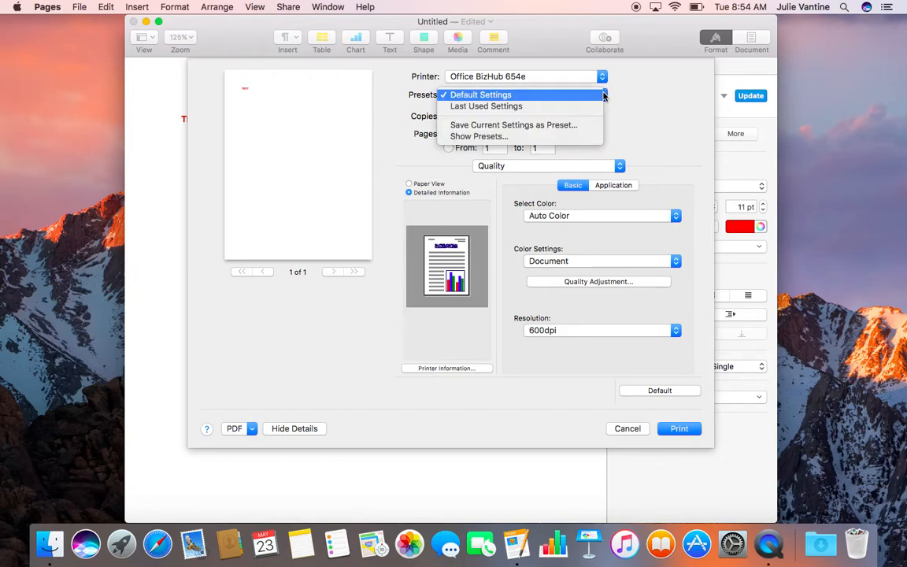
left_click(568, 126)
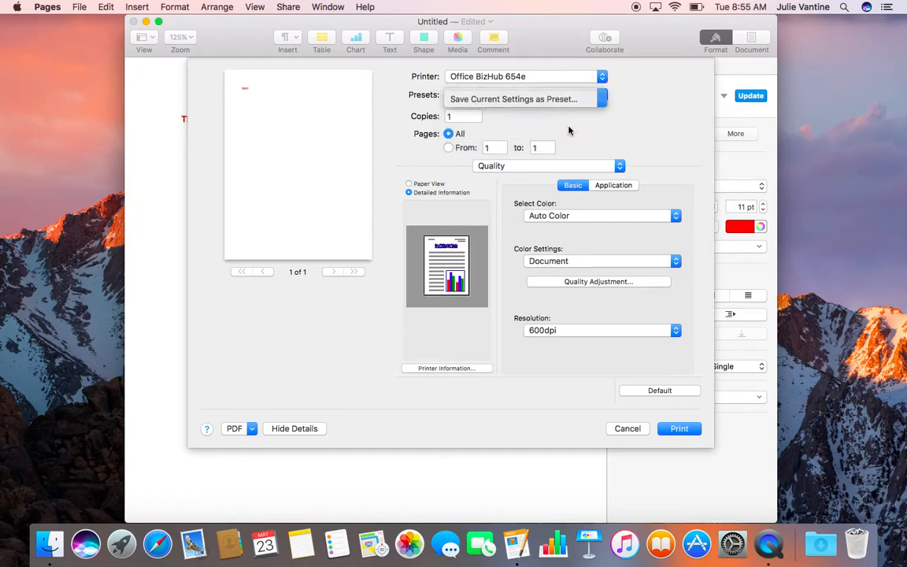
type("Color")
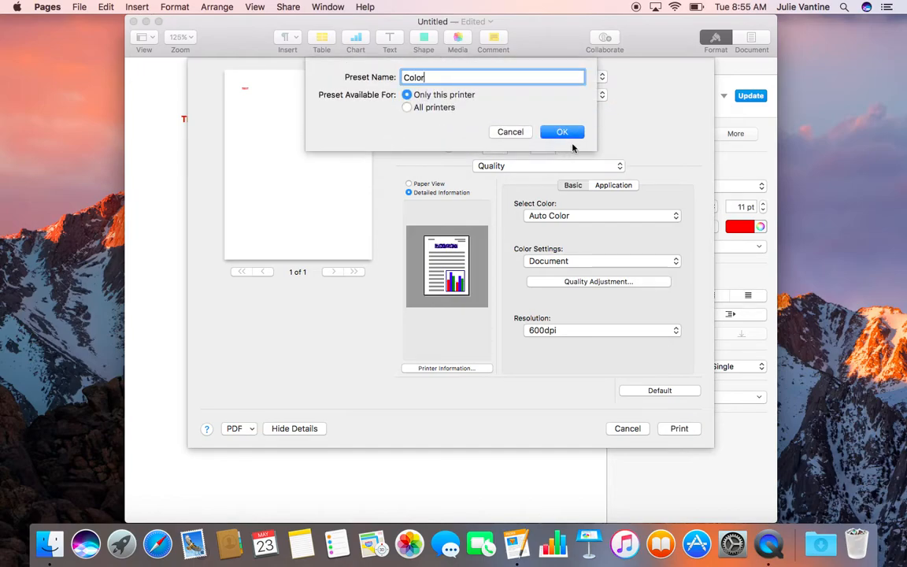
left_click(564, 132)
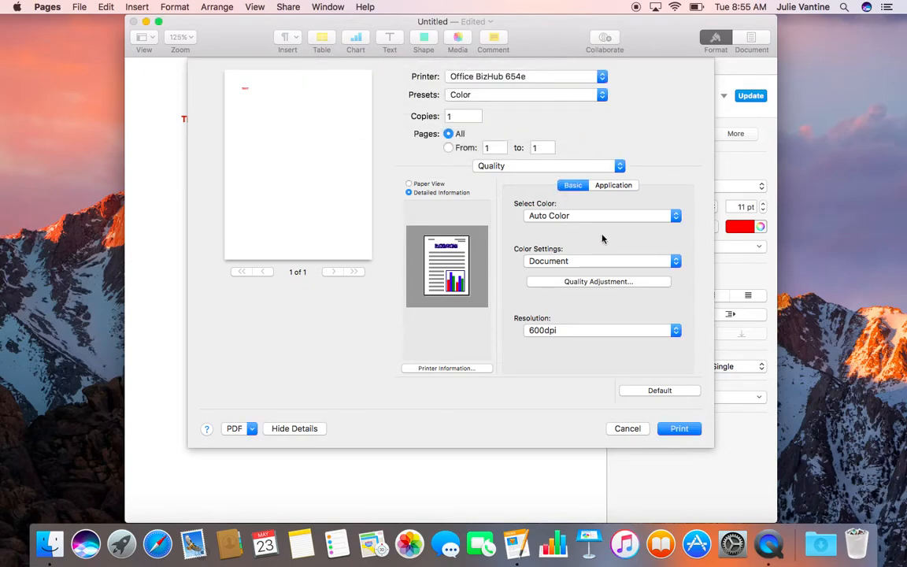
Set Select Color to Gray Scale and save it as a preset named 'B&W'.
left_click(676, 220)
left_click(555, 236)
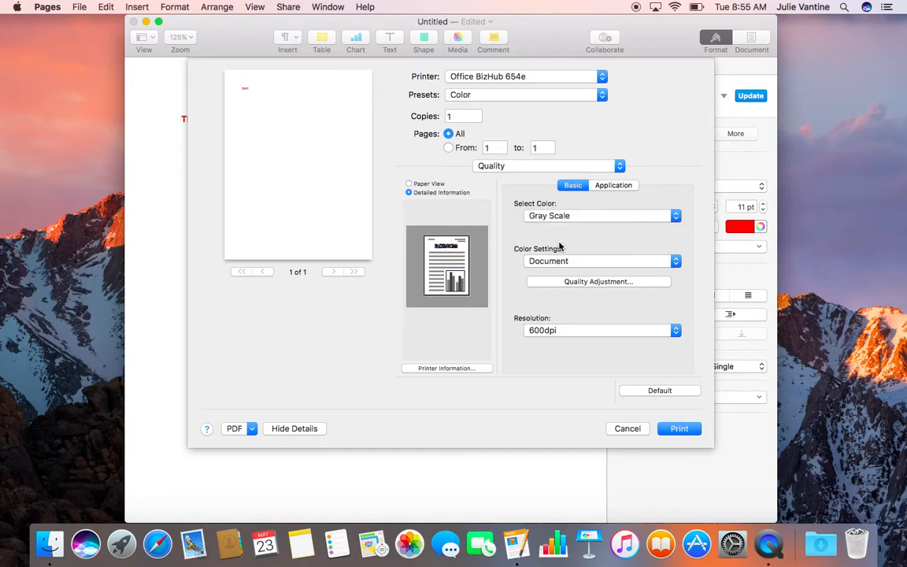
left_click(602, 95)
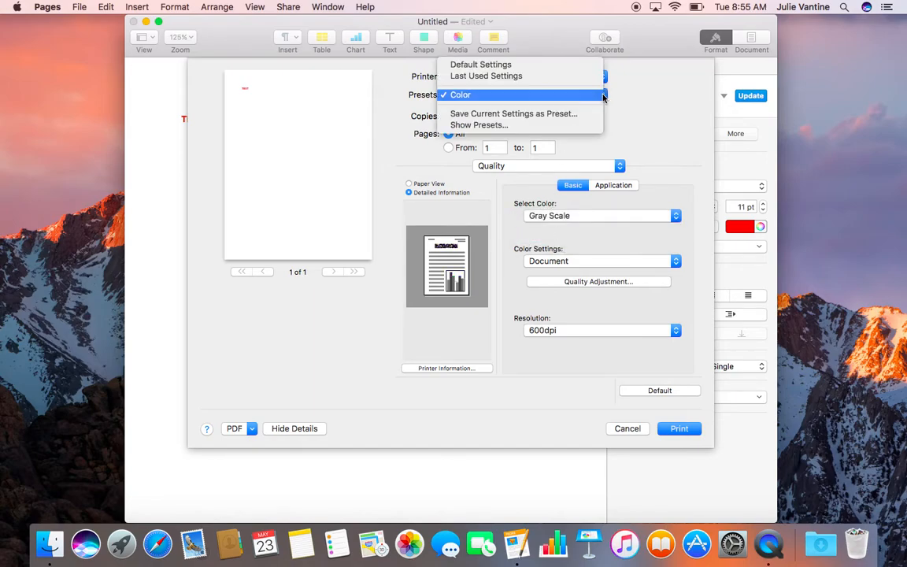
left_click(565, 116)
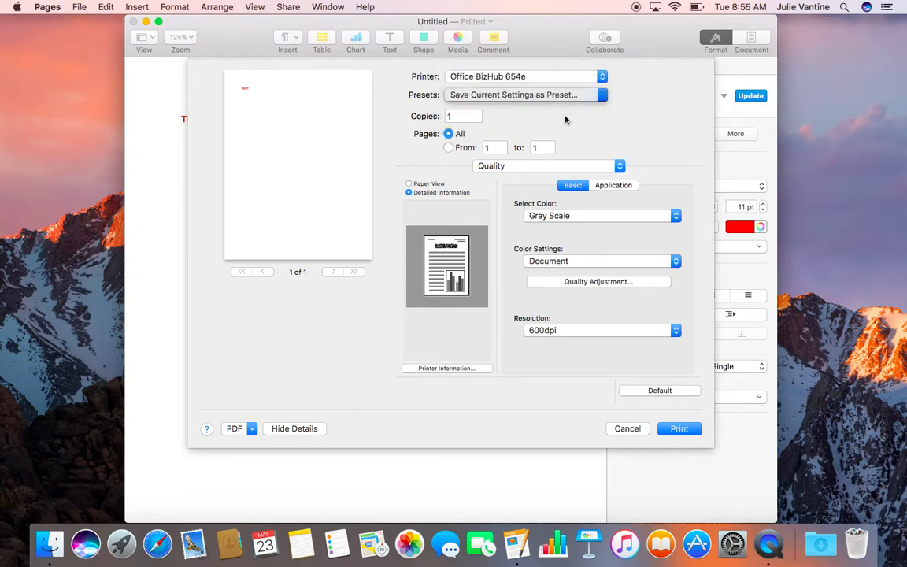
type("B")
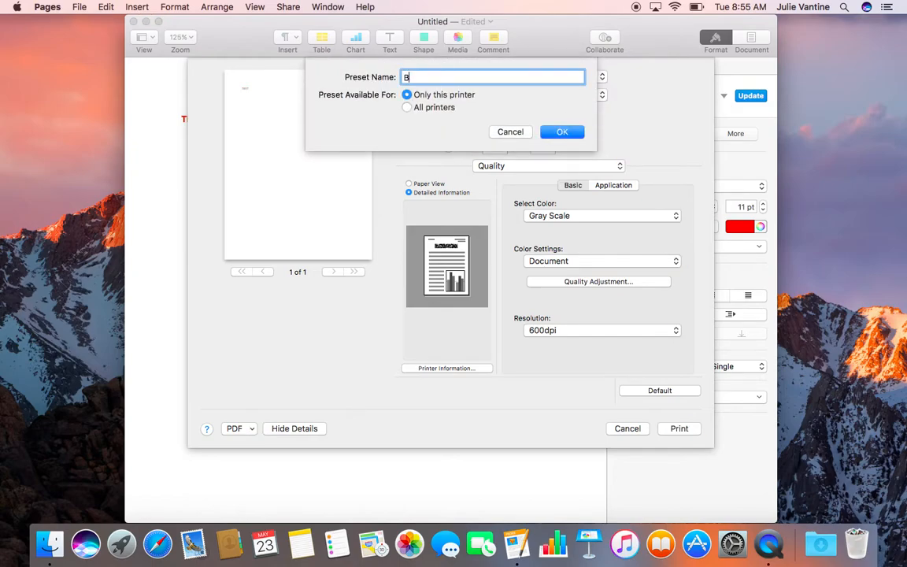
type("&W")
left_click(565, 131)
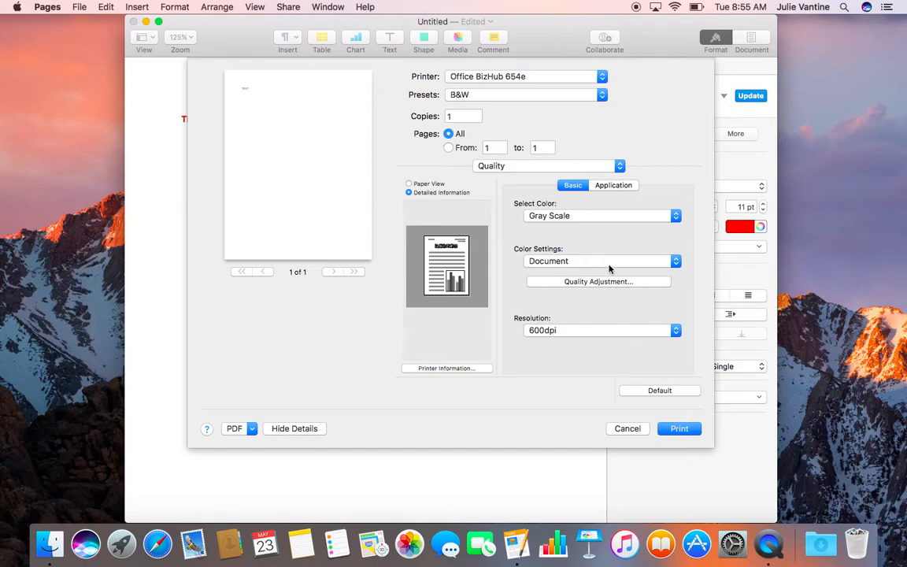
Apply the 'Color' preset and print the TEST page to the BizHub.
left_click(601, 95)
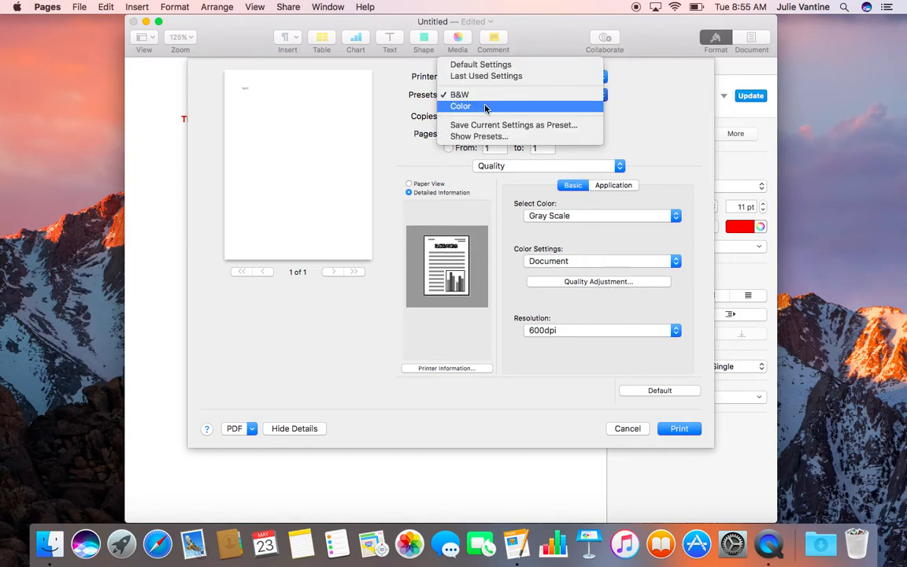
left_click(461, 106)
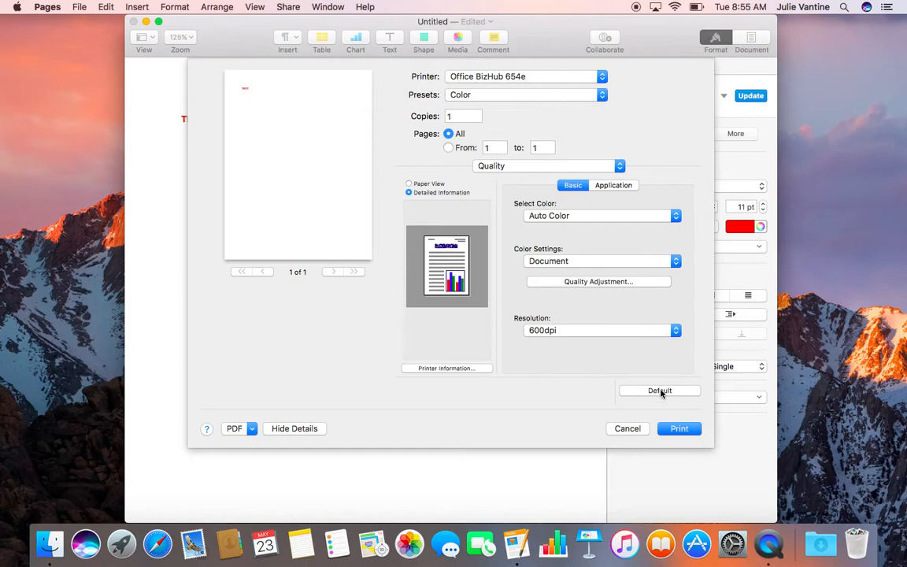
left_click(680, 430)
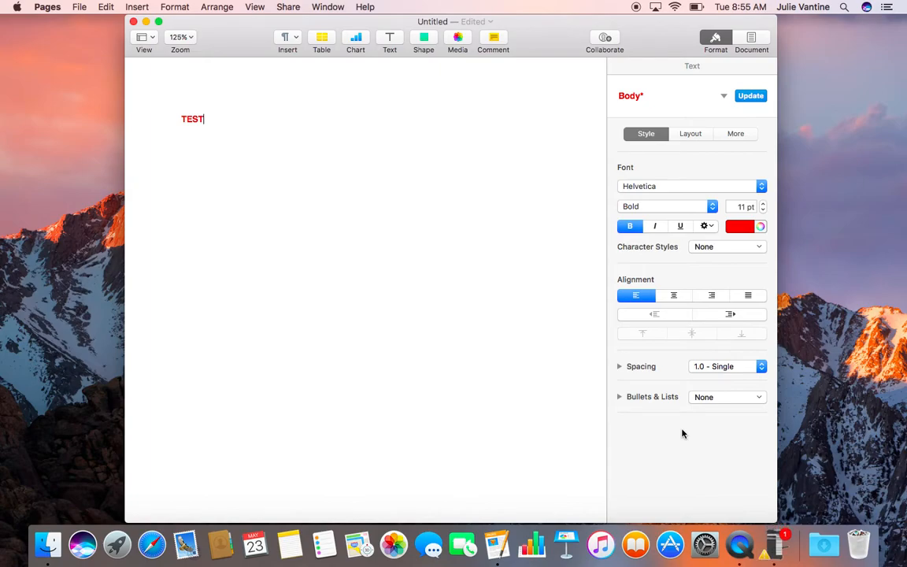
Close the untitled TEST document, discarding it with Don't Save.
left_click(133, 22)
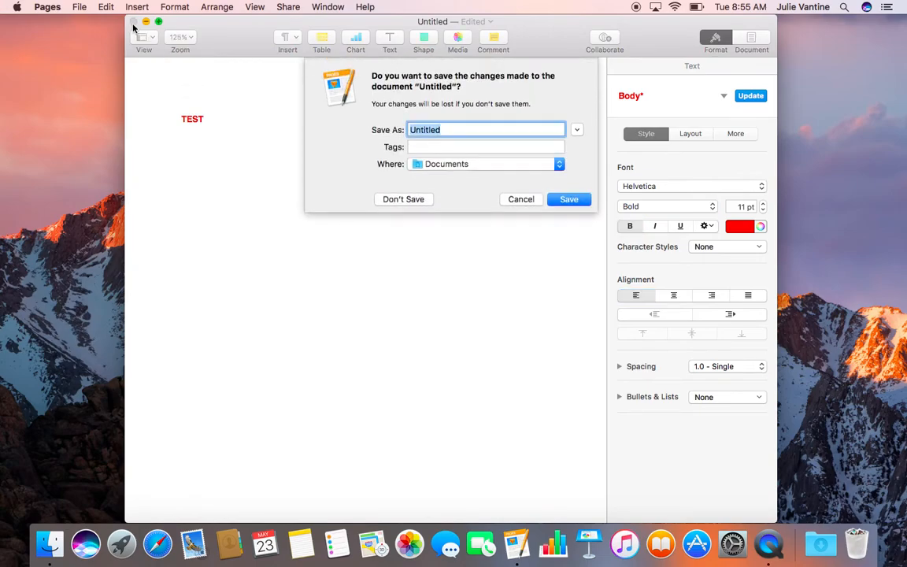
left_click(416, 201)
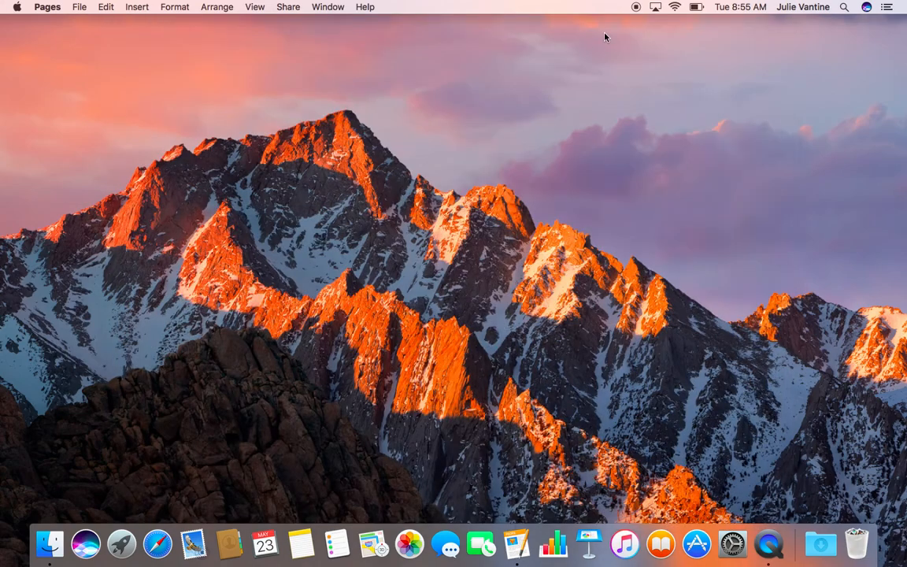